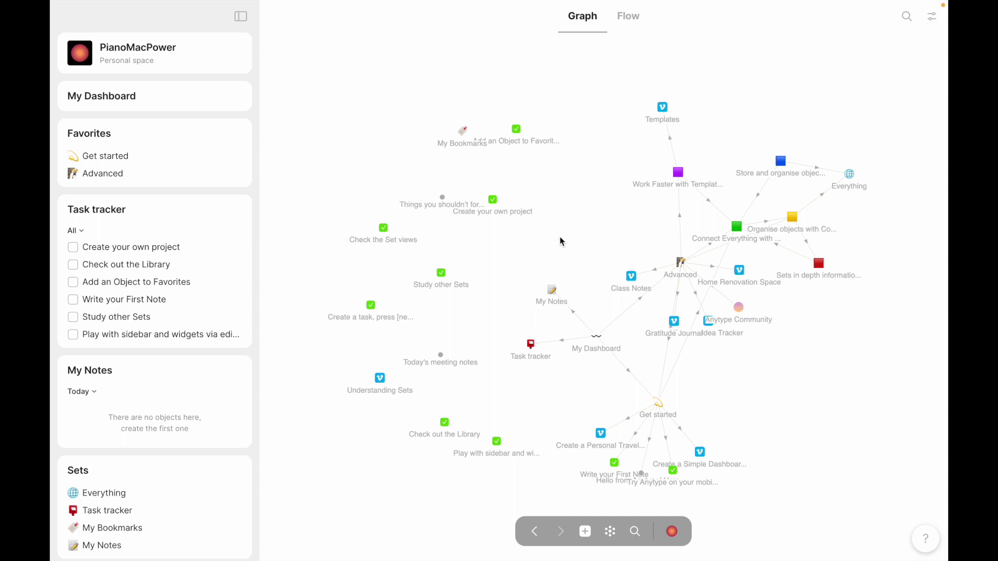
# Drag the My Bookmarks, Create your own project and Gratitude Journal nodes to new spots
pyautogui.moveTo(563, 242); pyautogui.dragTo(531, 230)
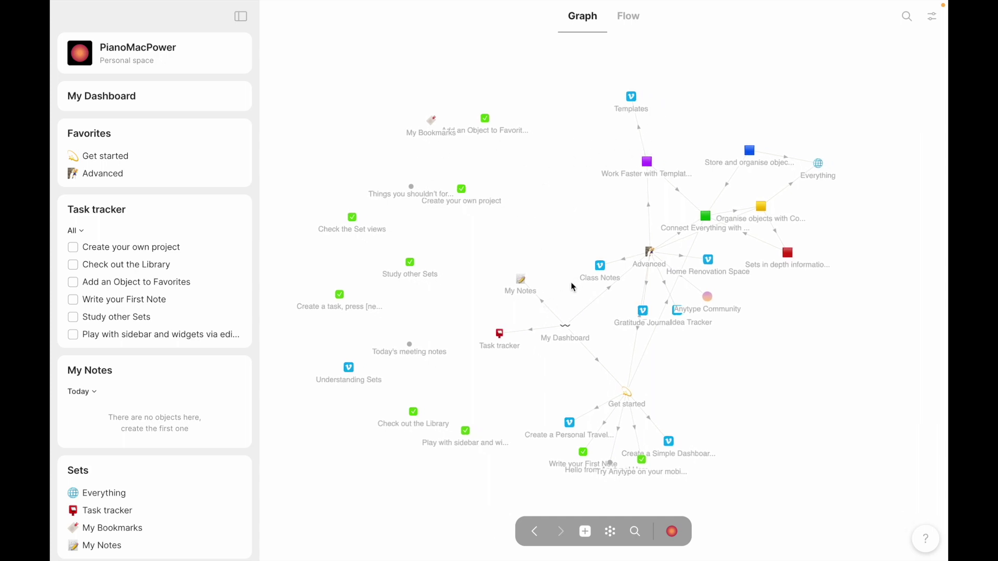
pyautogui.moveTo(574, 288); pyautogui.dragTo(597, 298)
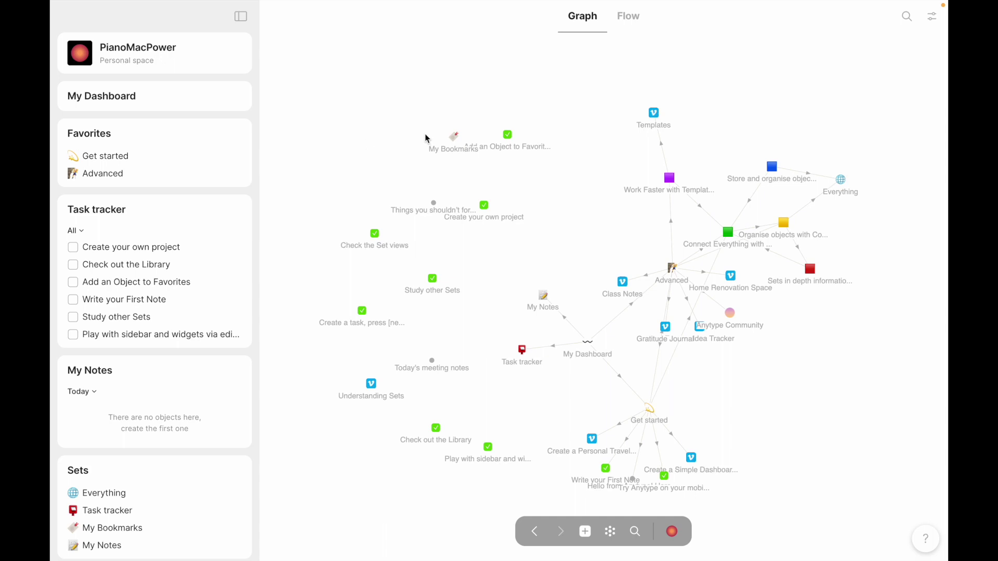
pyautogui.moveTo(453, 137); pyautogui.dragTo(430, 164)
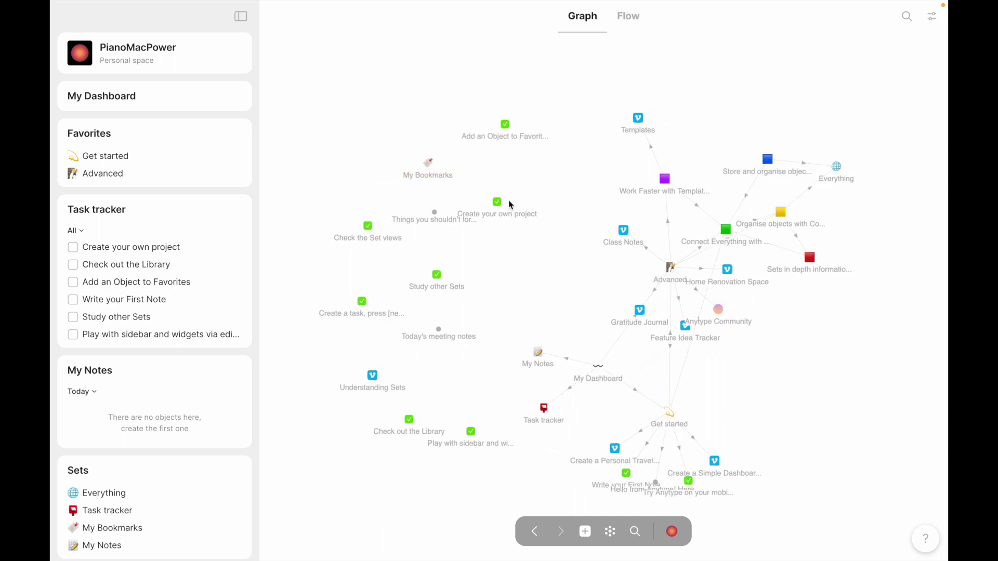
pyautogui.moveTo(494, 203); pyautogui.dragTo(552, 179)
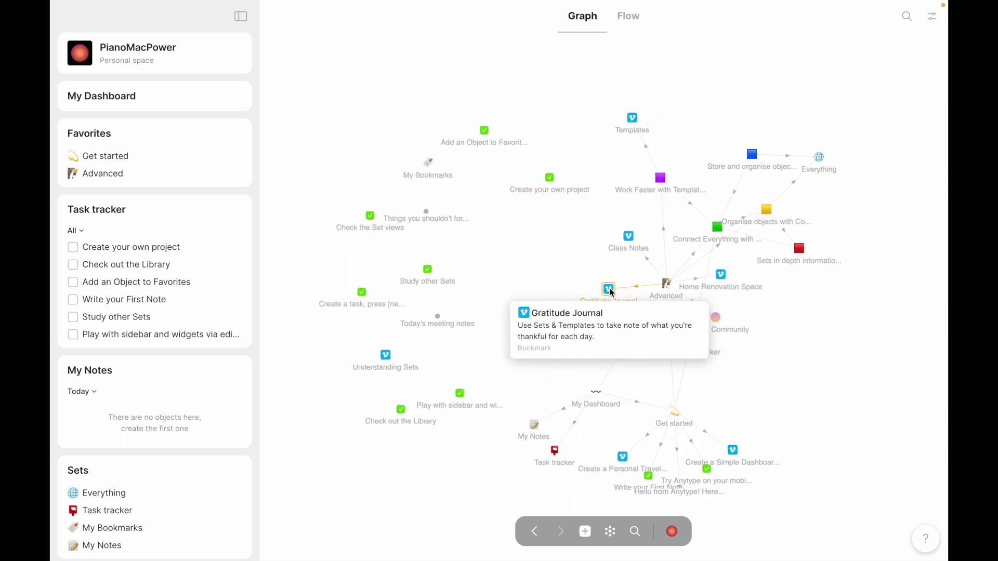
pyautogui.moveTo(610, 290); pyautogui.dragTo(476, 289)
# Pull the Advanced, Connect Everything and Organise objects nodes to show their links
pyautogui.moveTo(636, 292)
pyautogui.moveTo(636, 292); pyautogui.dragTo(472, 353)
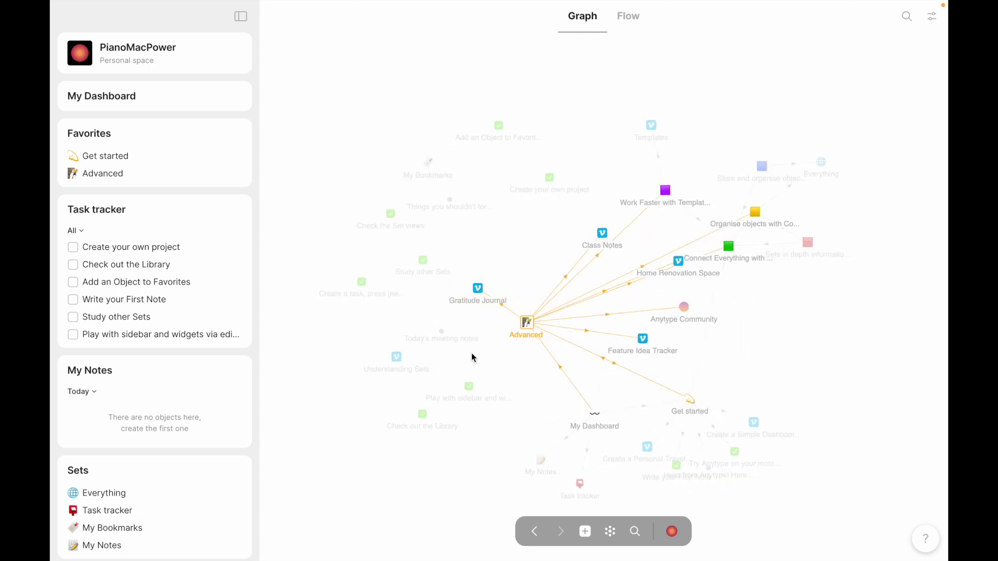
pyautogui.moveTo(703, 280)
pyautogui.moveTo(702, 280); pyautogui.dragTo(630, 356)
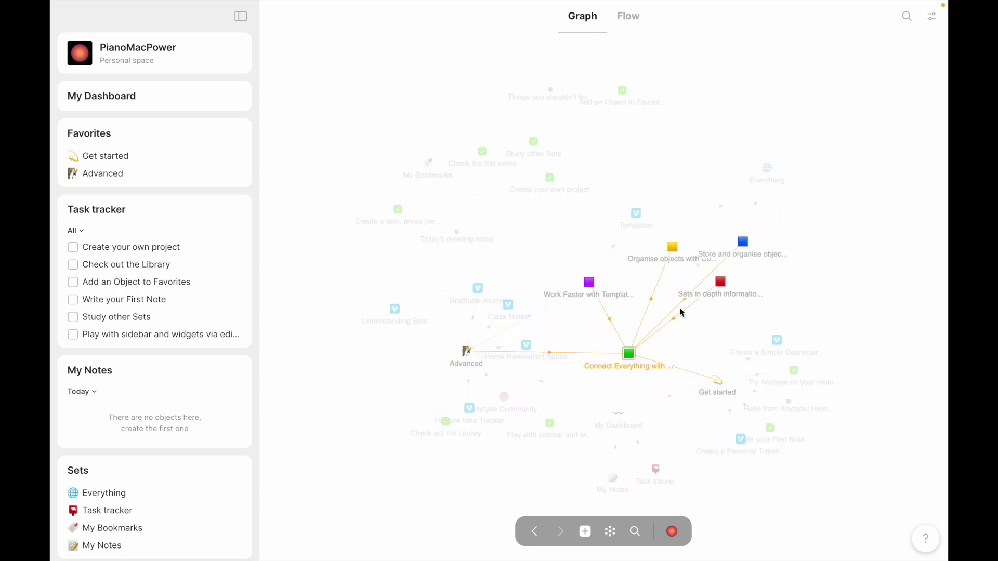
pyautogui.moveTo(658, 271); pyautogui.dragTo(700, 162)
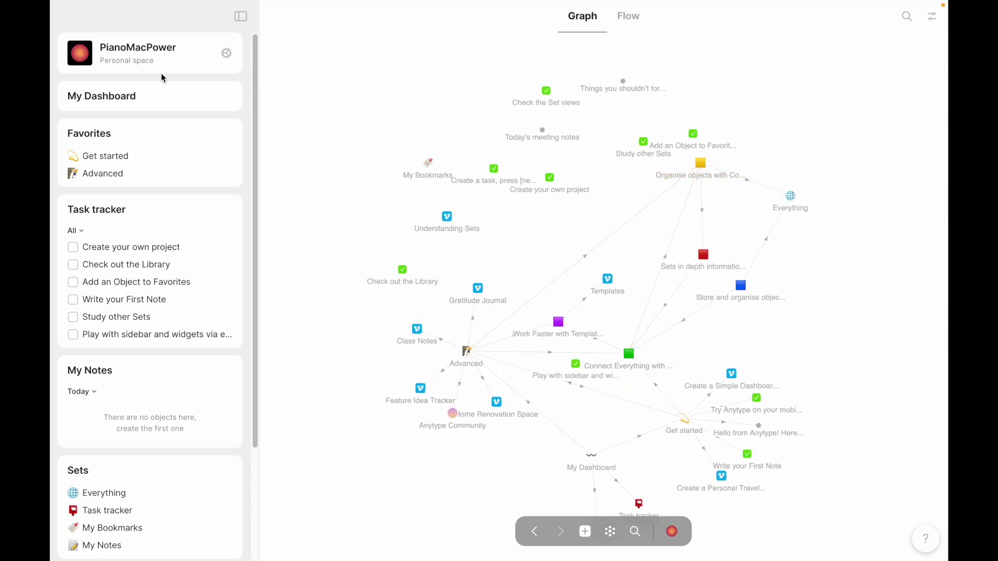
# Leave the graph for the Library, then go to the empty Bin
pyautogui.scroll(-5, 141, 132)
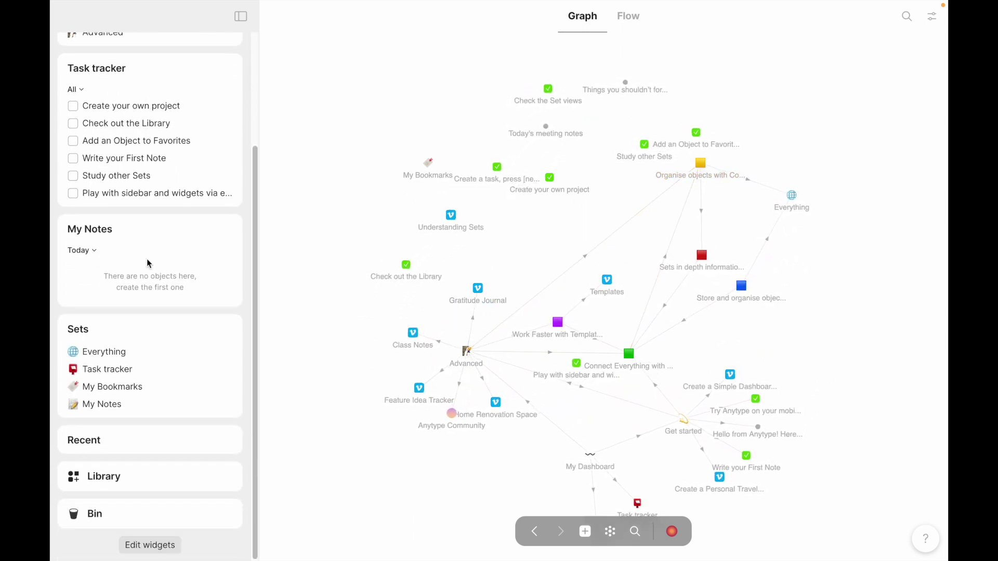
pyautogui.scroll(5, 147, 263)
pyautogui.scroll(-5, 140, 141)
pyautogui.scroll(5, 151, 291)
pyautogui.scroll(-5, 154, 203)
pyautogui.scroll(5, 158, 428)
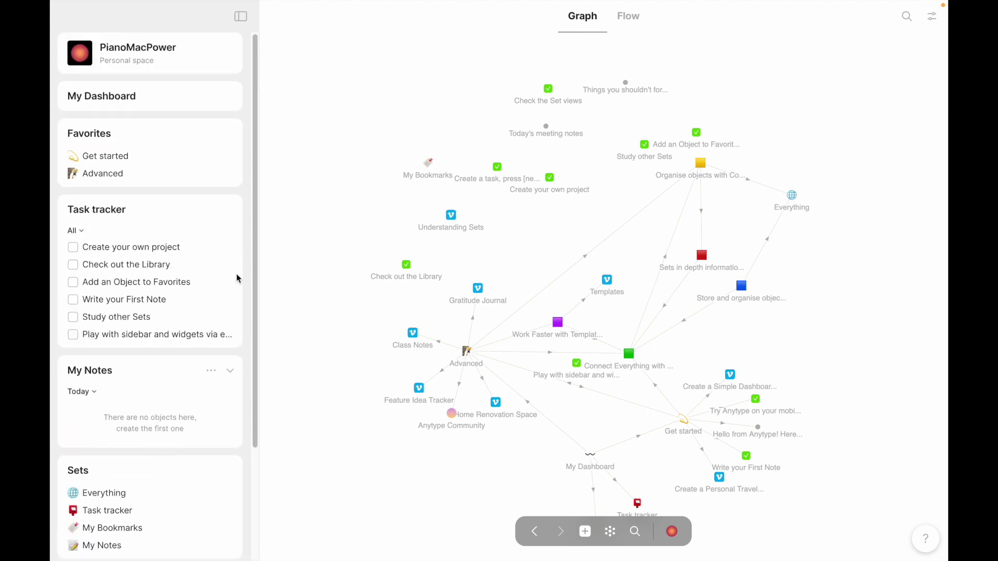
pyautogui.scroll(-5, 182, 107)
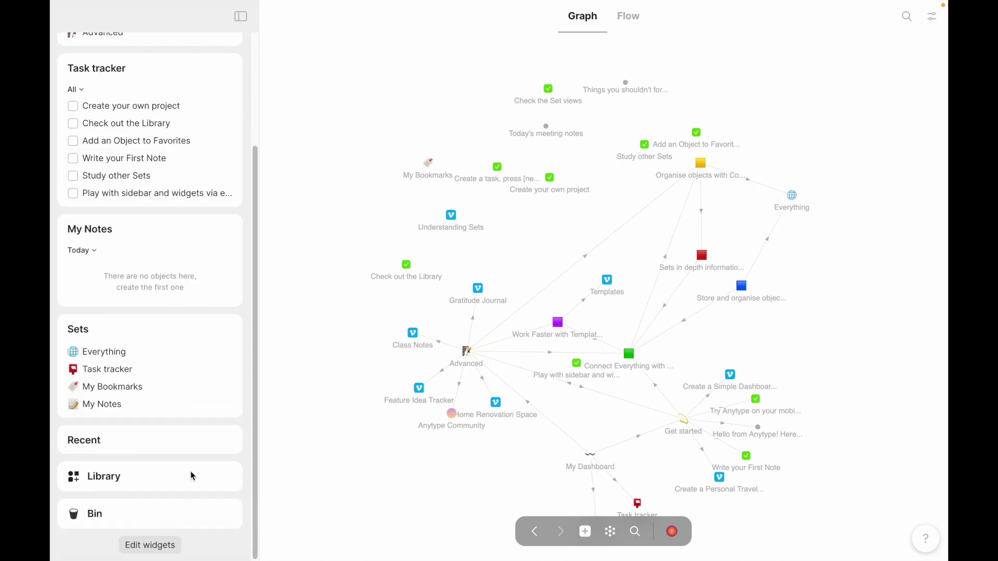
pyautogui.click(172, 476)
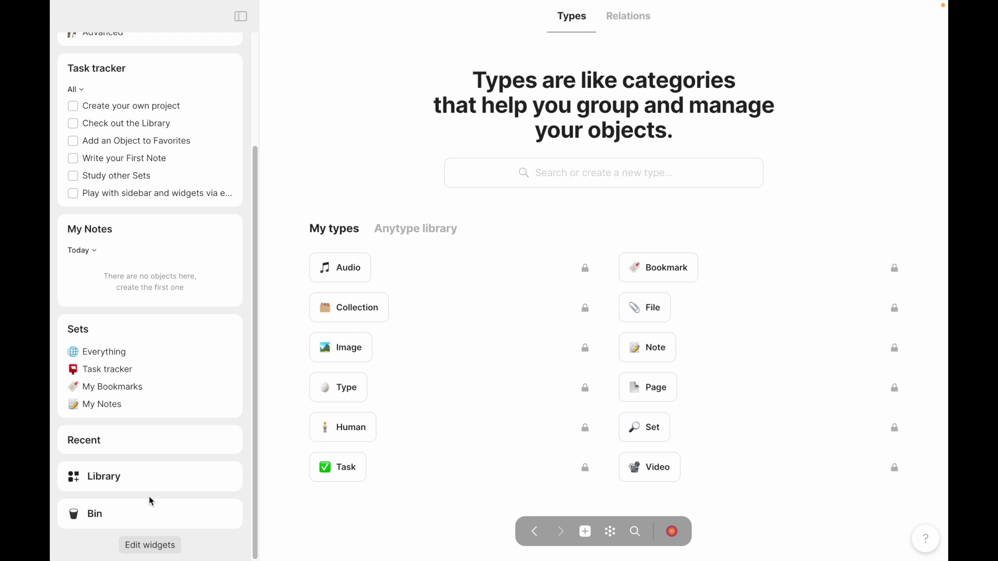
pyautogui.click(143, 520)
# Edit widgets from the Favorites widget menu, try reordering Favorites, then click Done
pyautogui.scroll(5, 219, 352)
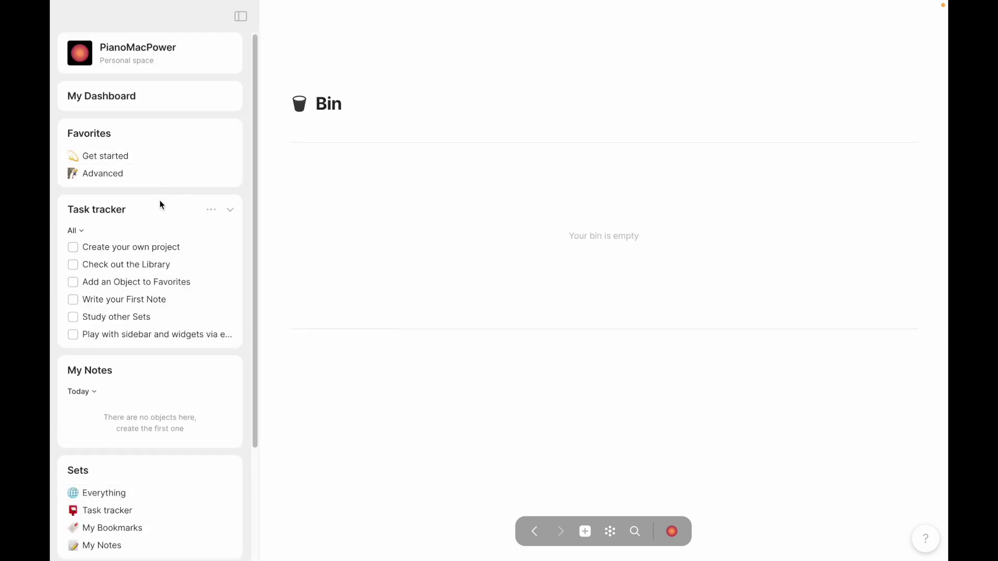
pyautogui.click(217, 134)
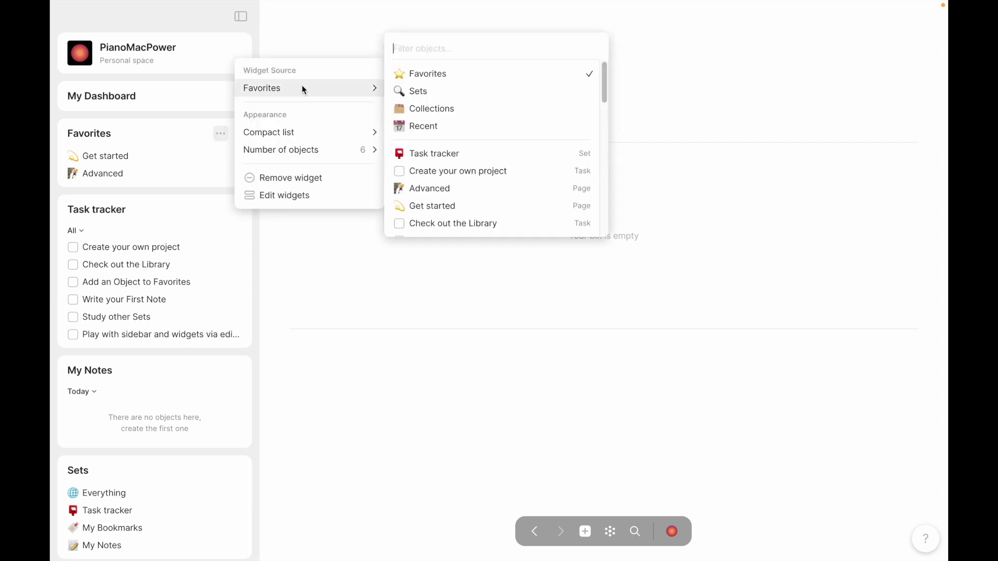
pyautogui.click(281, 196)
pyautogui.moveTo(250, 163); pyautogui.dragTo(279, 125)
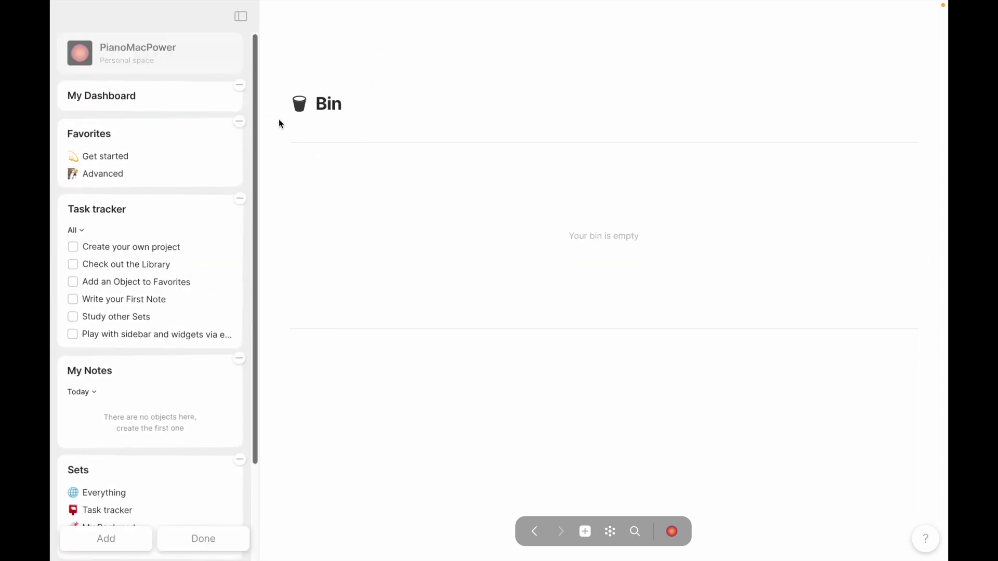
pyautogui.click(187, 538)
# Bring up the personal space's settings from the space card
pyautogui.scroll(-5, 187, 385)
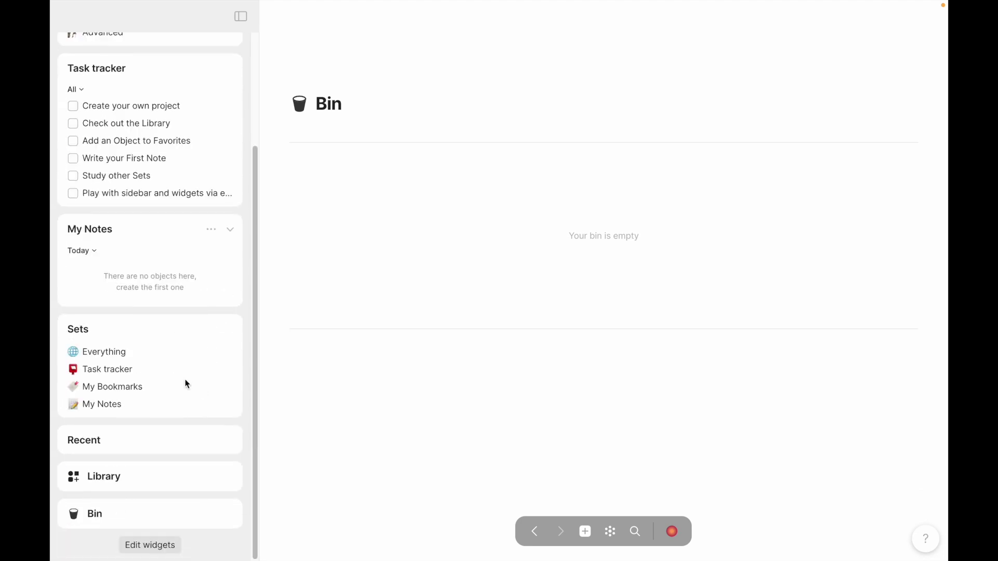
pyautogui.scroll(5, 187, 384)
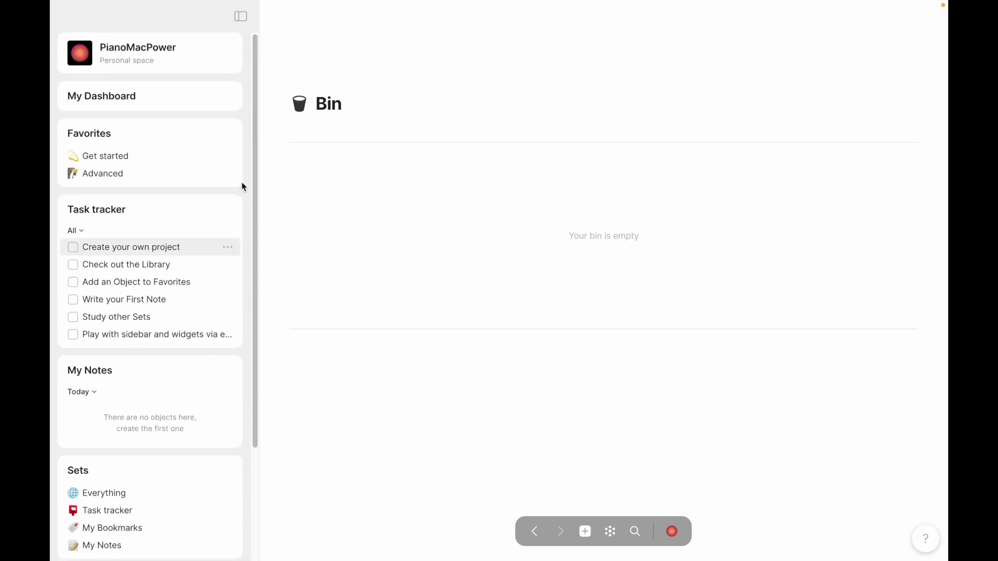
pyautogui.click(161, 47)
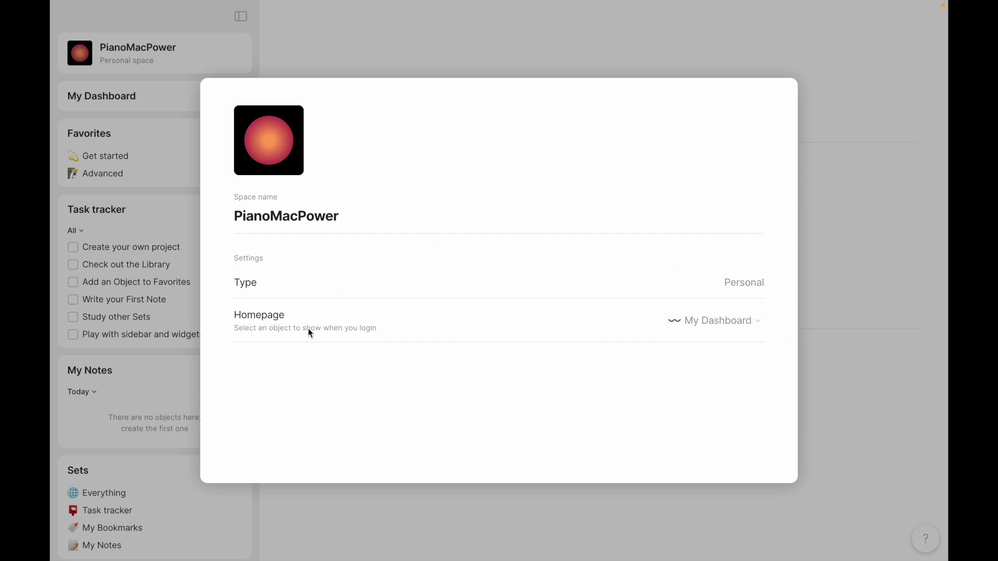
# Browse the Homepage choices, keep My Dashboard as homepage, and close Space settings
pyautogui.click(710, 316)
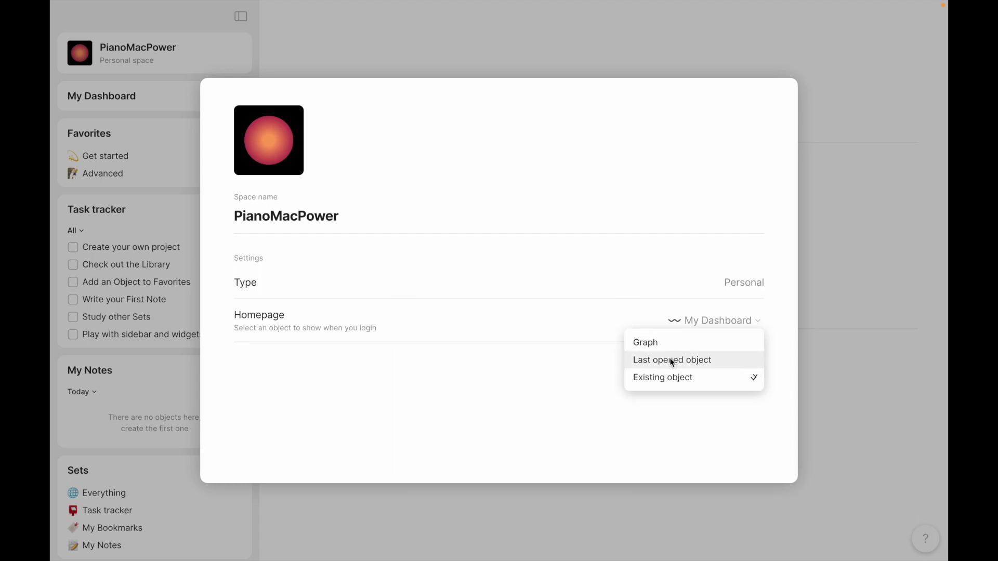
pyautogui.moveTo(669, 378)
pyautogui.scroll(-3, 569, 377)
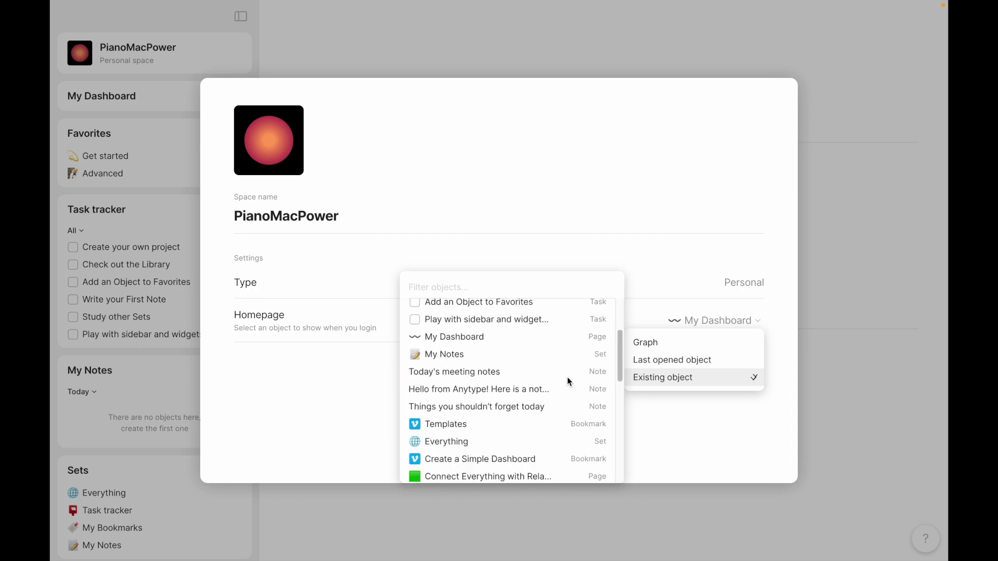
pyautogui.scroll(-10, 567, 381)
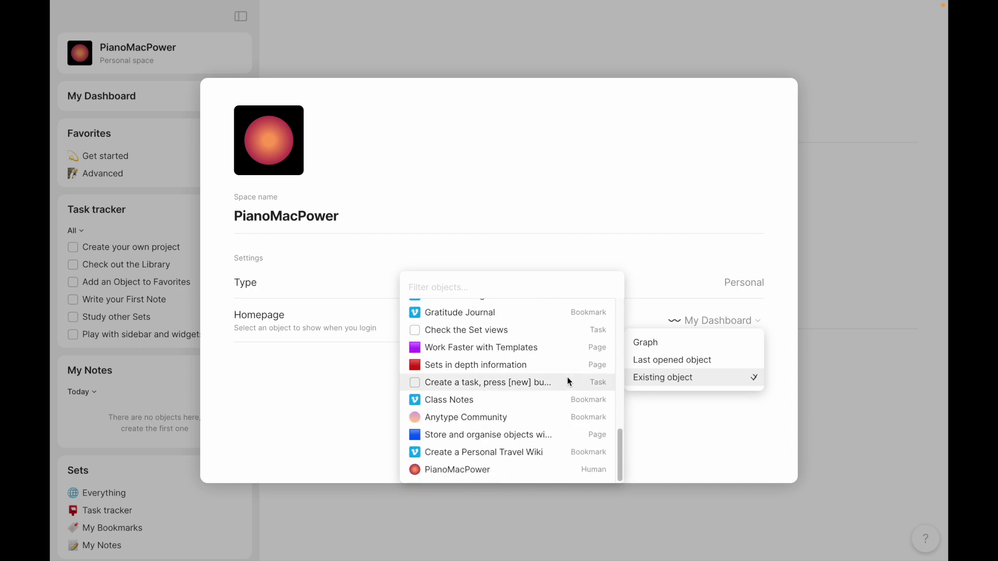
pyautogui.click(338, 429)
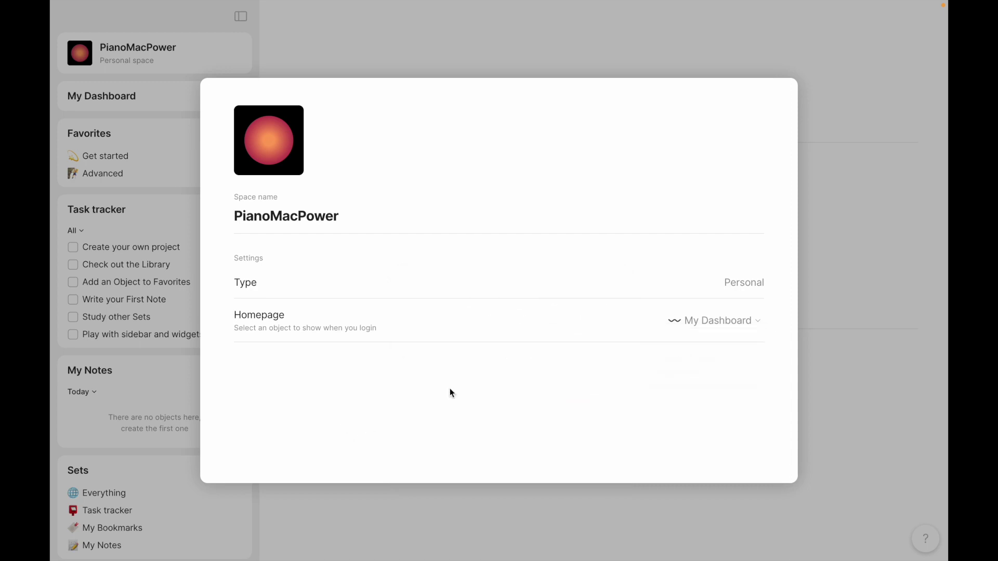
pyautogui.click(888, 341)
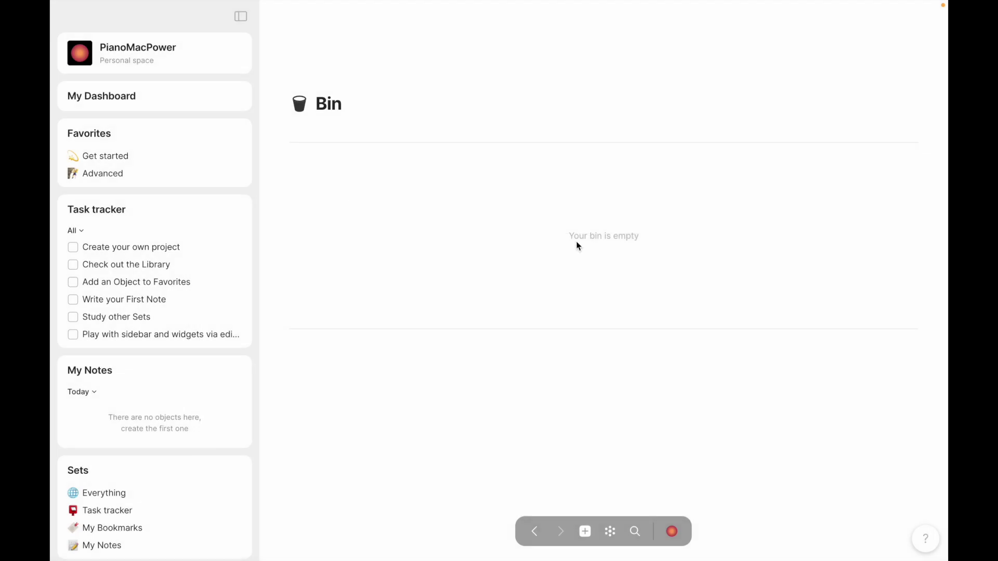
pyautogui.click(151, 95)
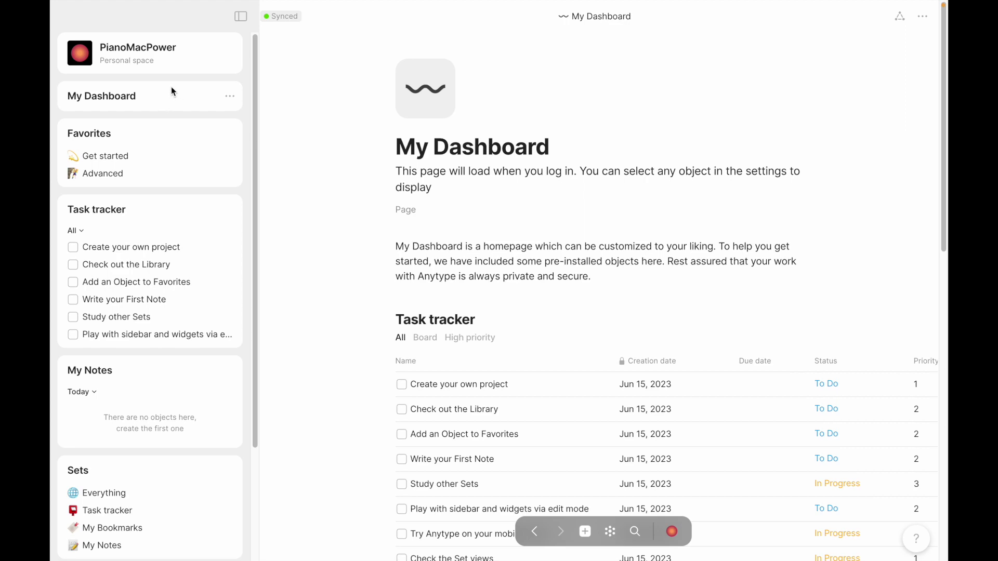
pyautogui.scroll(-3, 420, 167)
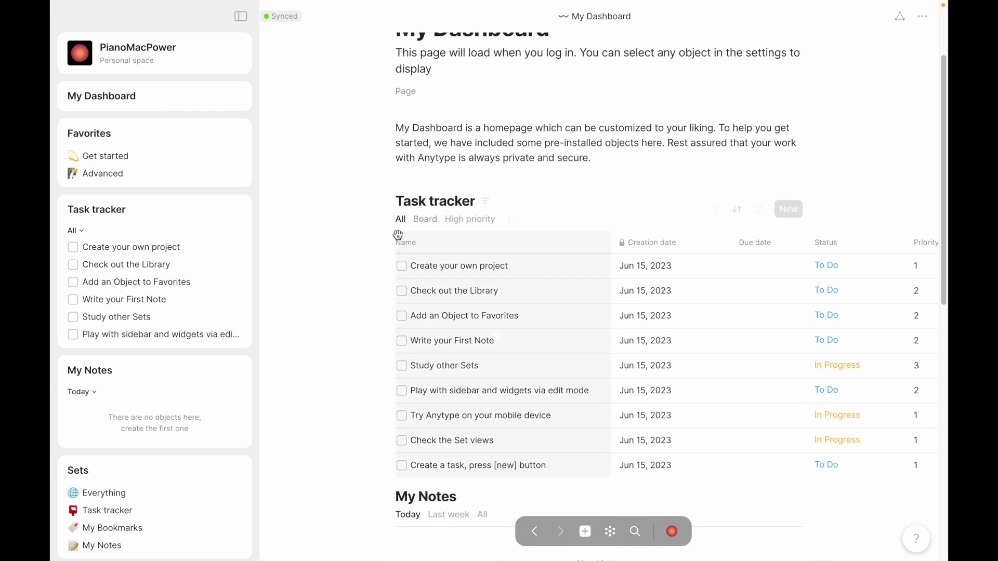
pyautogui.scroll(-2, 420, 167)
pyautogui.hscroll(5, 466, 232)
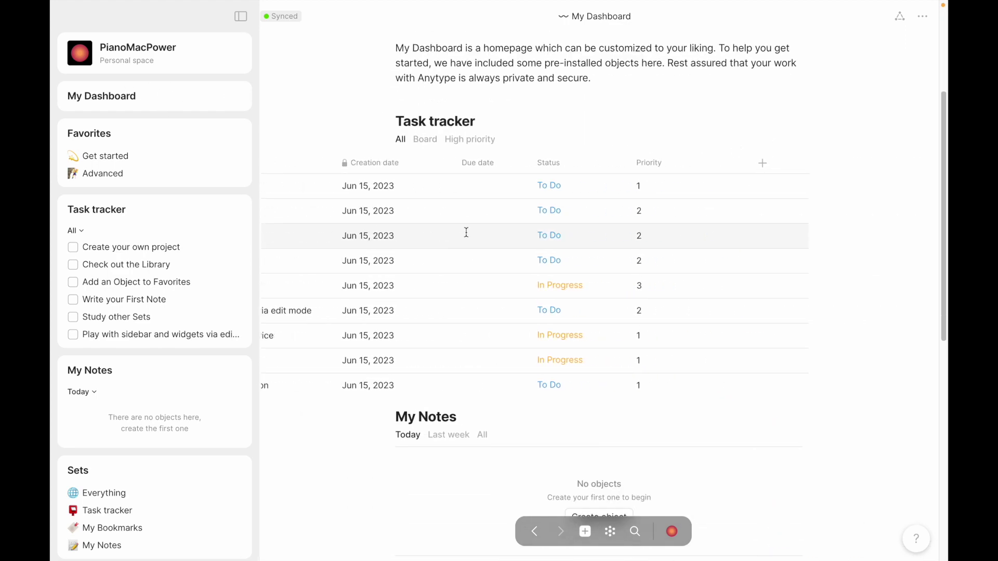
pyautogui.hscroll(-5, 462, 338)
pyautogui.scroll(-4, 462, 345)
pyautogui.scroll(-6, 548, 344)
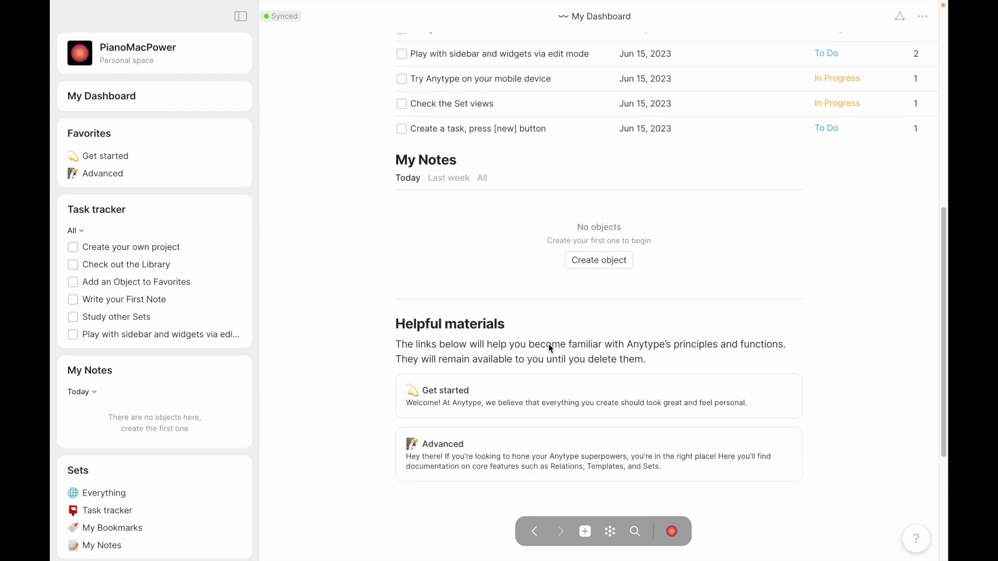
pyautogui.scroll(13, 409, 250)
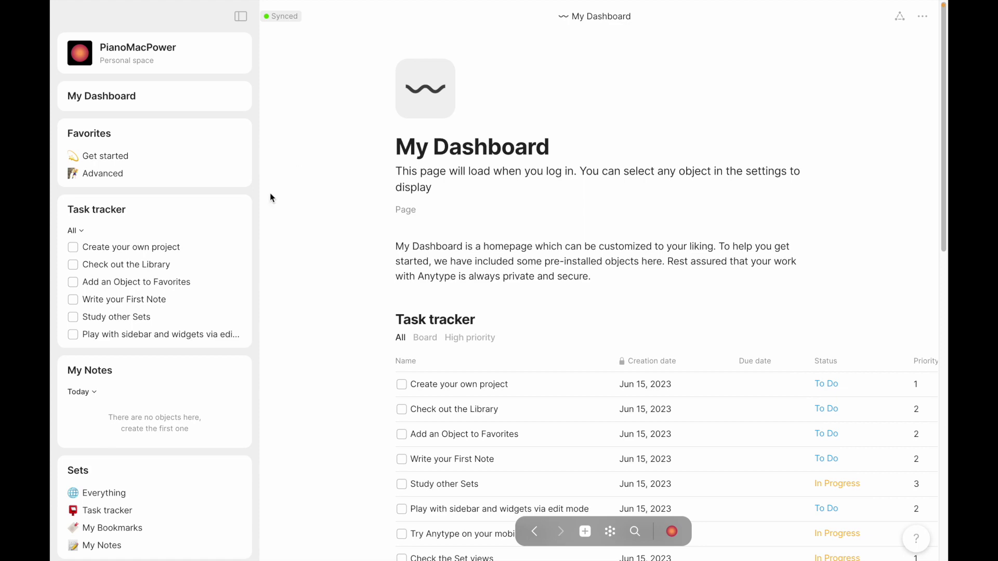
pyautogui.scroll(-3, 323, 209)
pyautogui.click(423, 227)
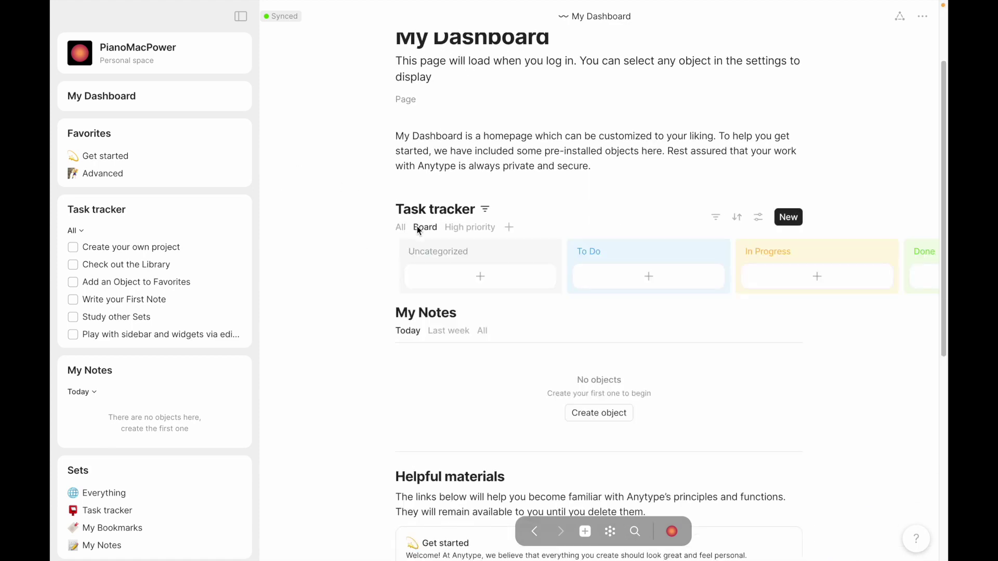
pyautogui.scroll(-2, 476, 218)
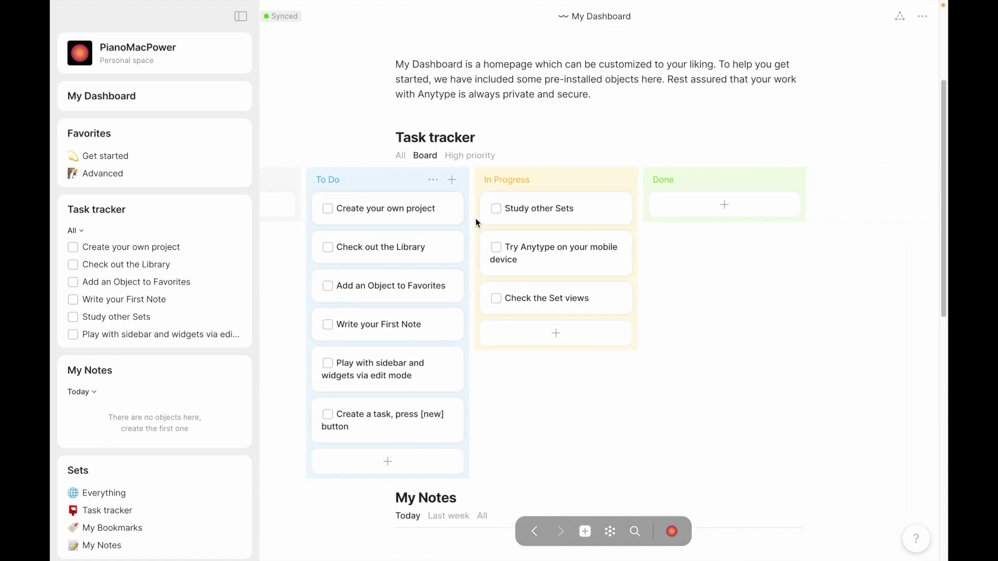
pyautogui.click(453, 157)
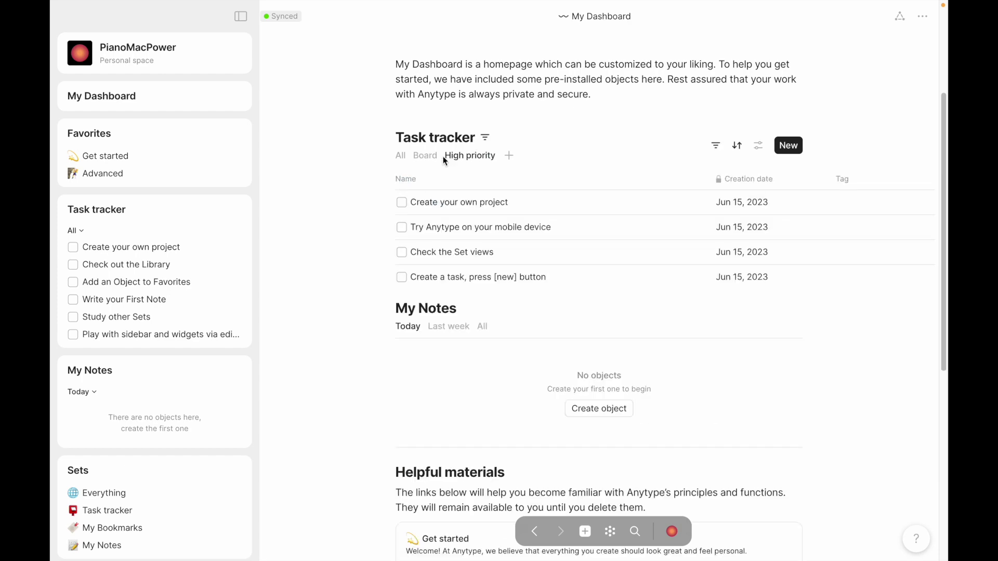
pyautogui.click(400, 157)
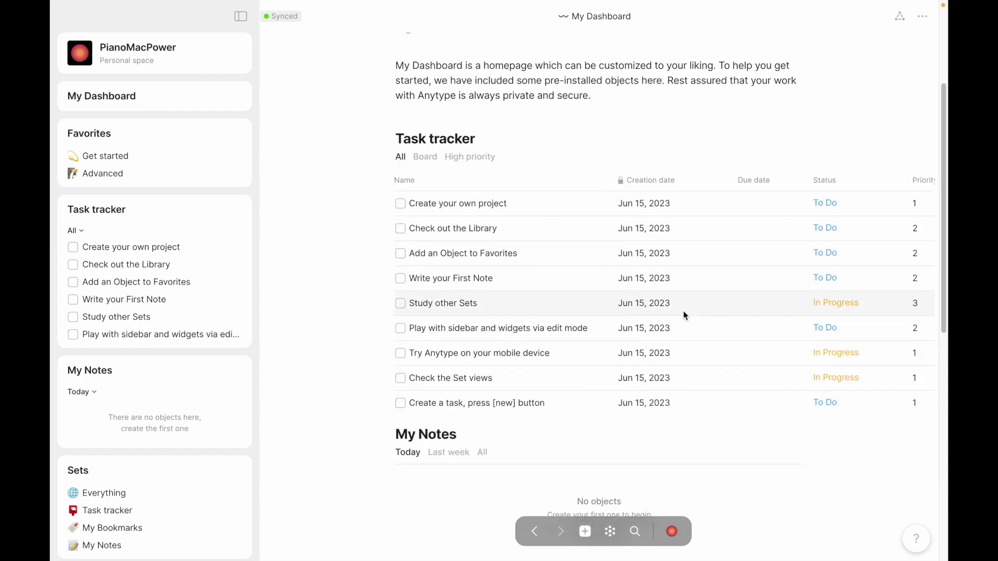
pyautogui.hscroll(5, 699, 276)
pyautogui.hscroll(-5, 715, 221)
pyautogui.scroll(-5, 538, 131)
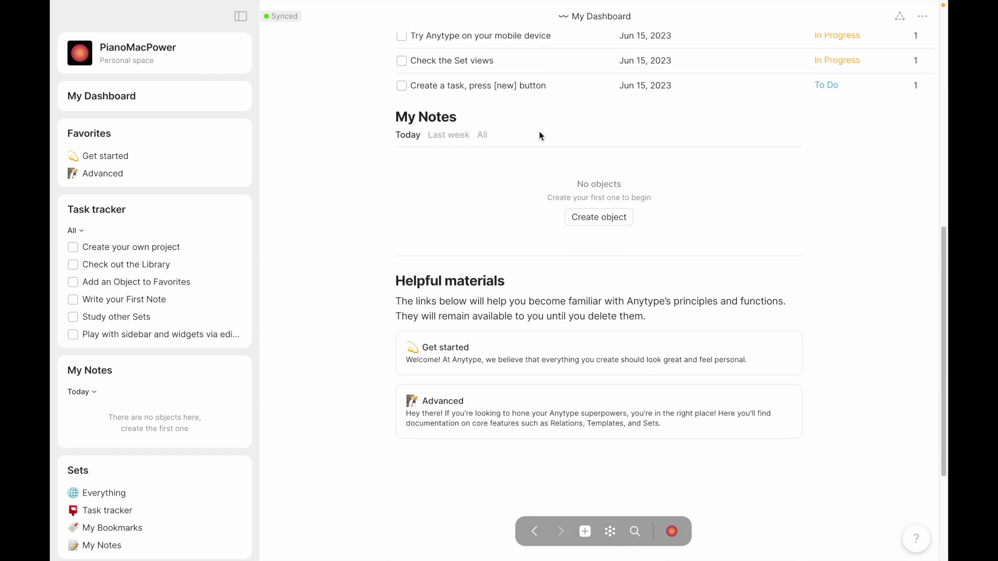
pyautogui.scroll(9, 486, 278)
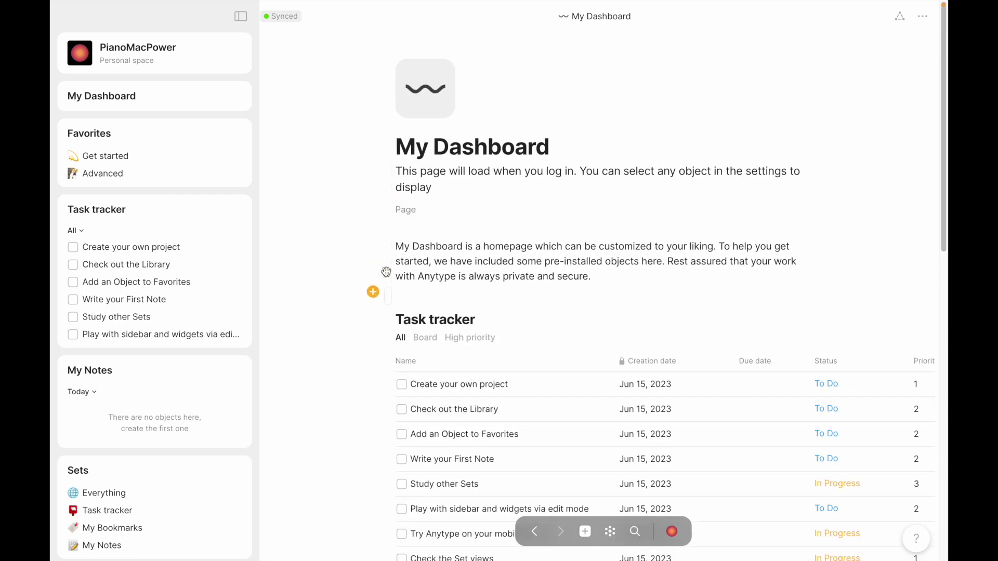
pyautogui.moveTo(384, 280)
pyautogui.mouseDown()
pyautogui.moveTo(392, 266)
pyautogui.moveTo(373, 276)
pyautogui.mouseUp()
pyautogui.scroll(-1, 373, 278)
pyautogui.scroll(-2, 373, 276)
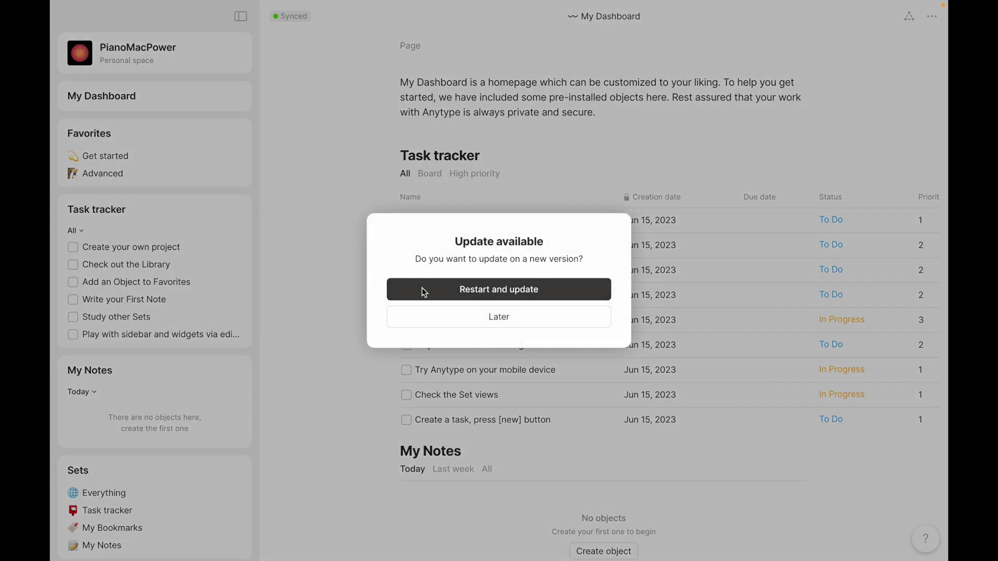
pyautogui.click(411, 317)
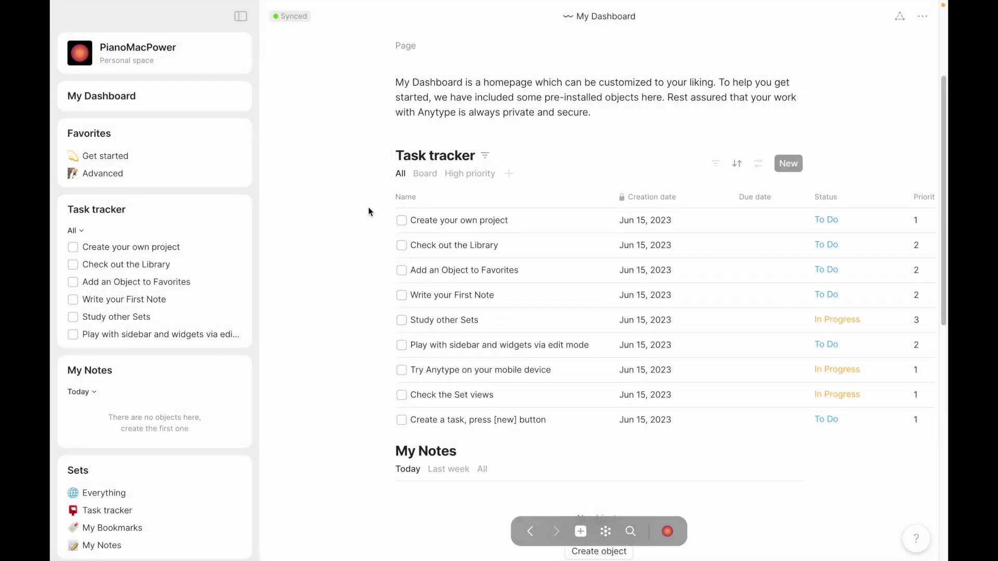
pyautogui.scroll(-10, 385, 223)
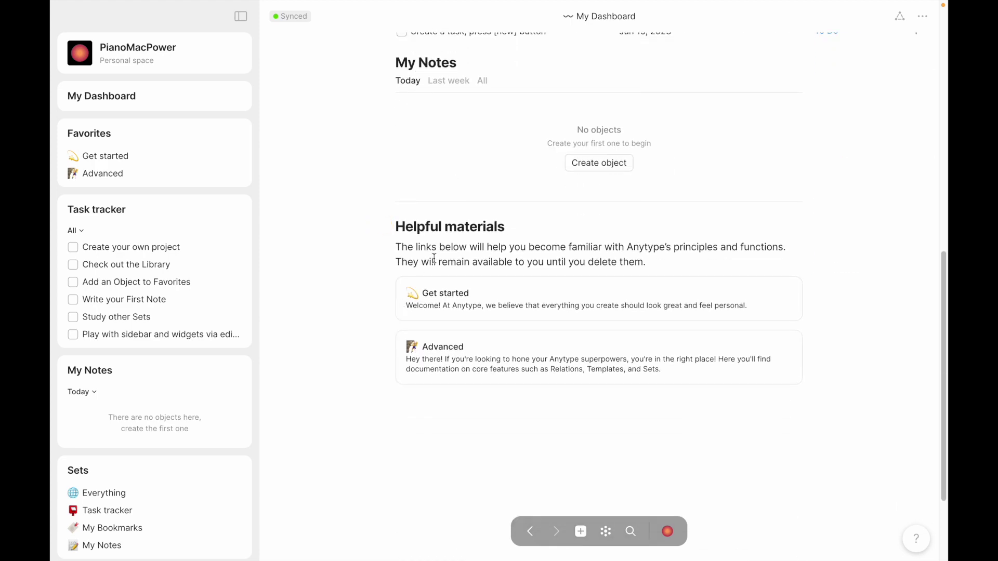
pyautogui.click(139, 246)
pyautogui.click(166, 95)
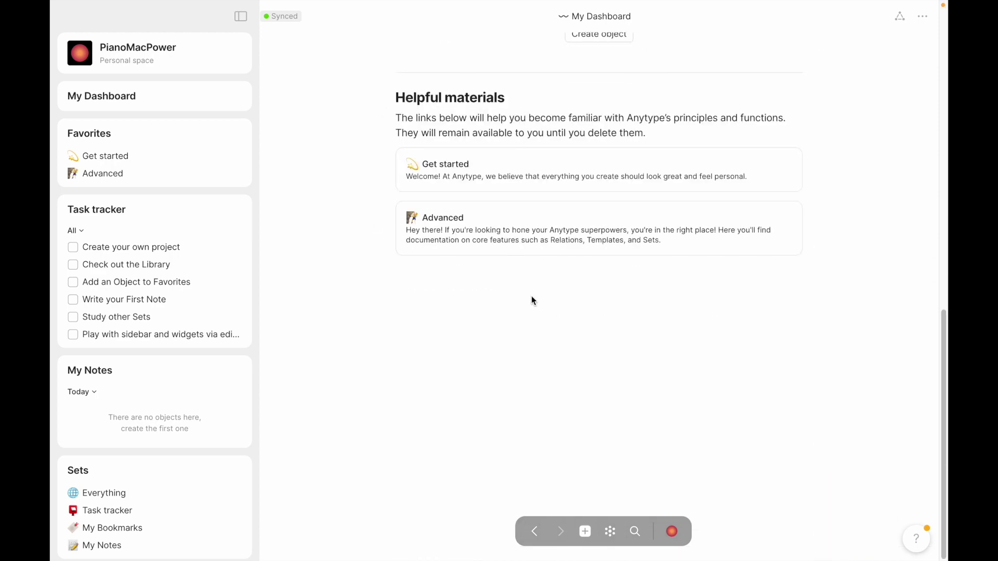
pyautogui.scroll(15, 531, 295)
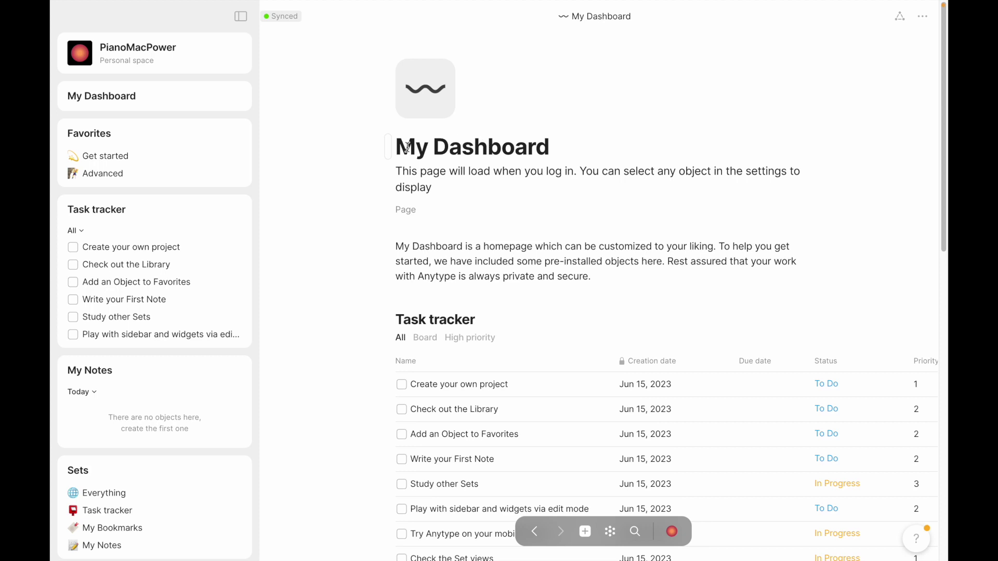
pyautogui.scroll(-3, 111, 156)
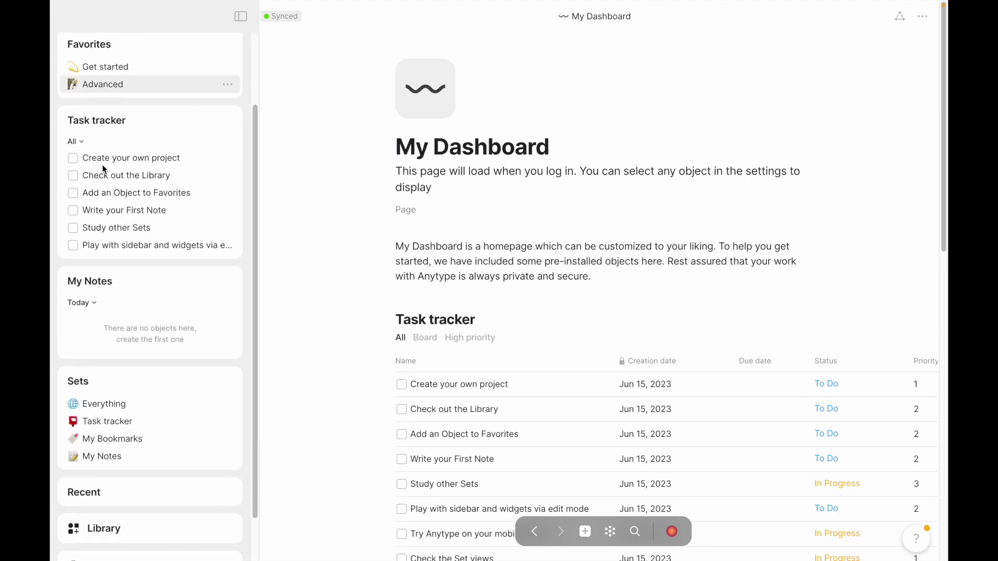
pyautogui.scroll(3, 102, 164)
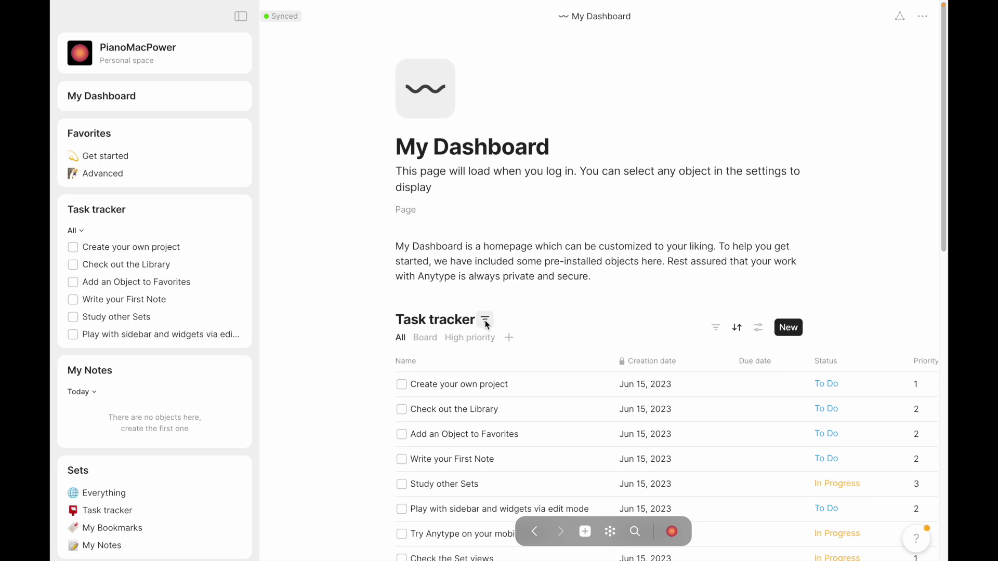
pyautogui.click(485, 320)
pyautogui.click(500, 292)
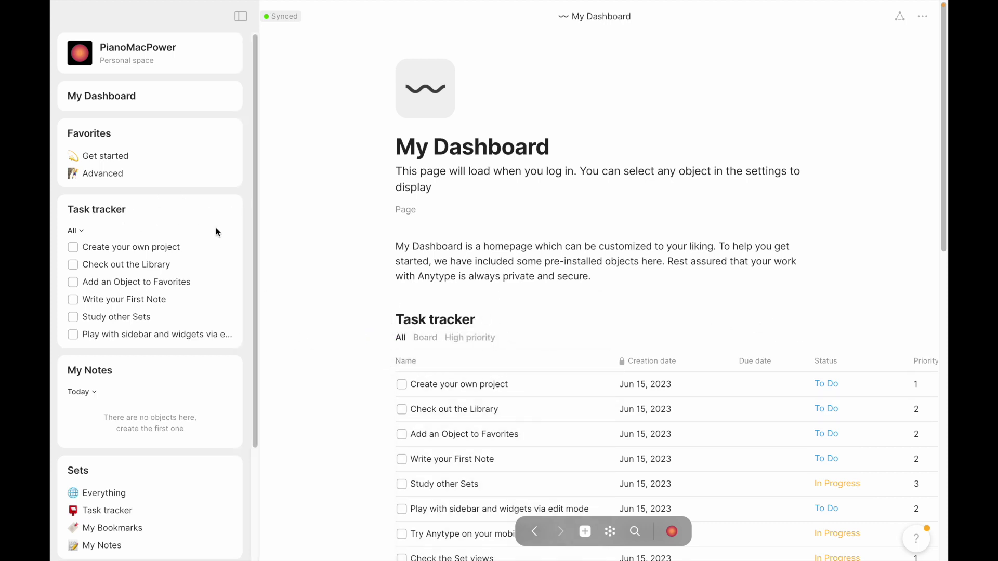
# Remove the existing Task tracker widget from the sidebar and enter widget editing
pyautogui.click(210, 211)
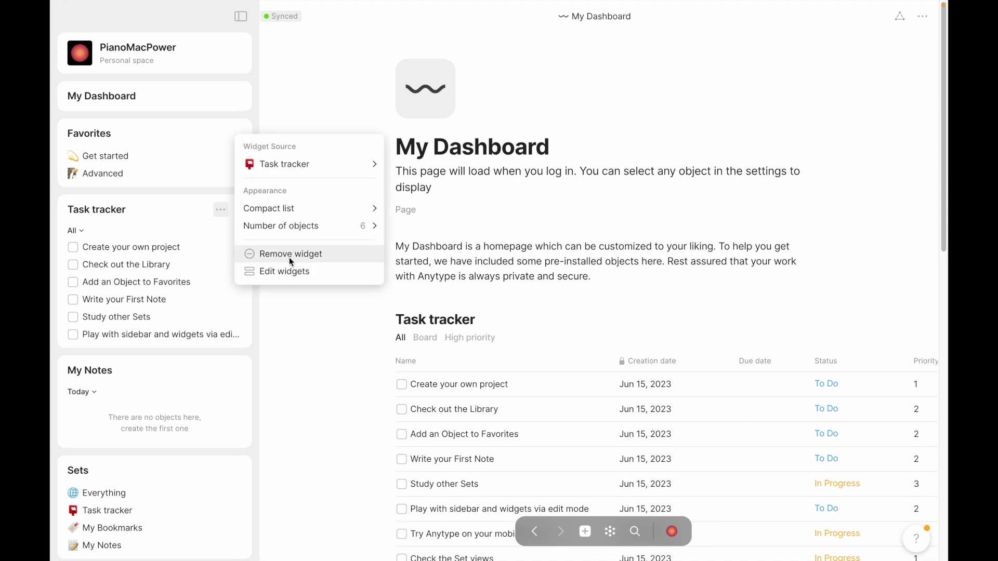
pyautogui.click(289, 258)
pyautogui.scroll(-3, 289, 257)
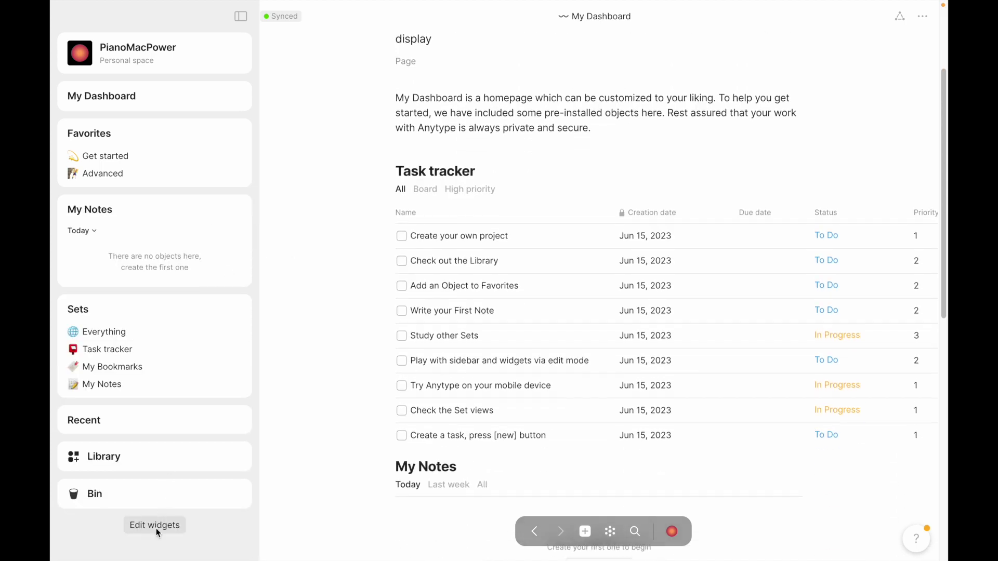
pyautogui.click(156, 528)
# Add a new sidebar widget sourced from Task tracker, displayed as a List
pyautogui.click(120, 529)
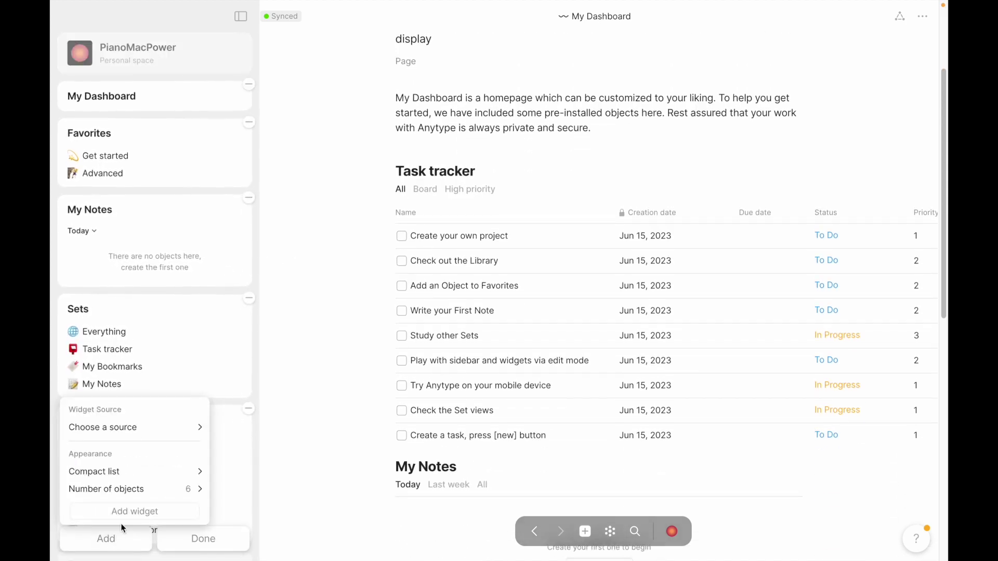
pyautogui.moveTo(140, 425)
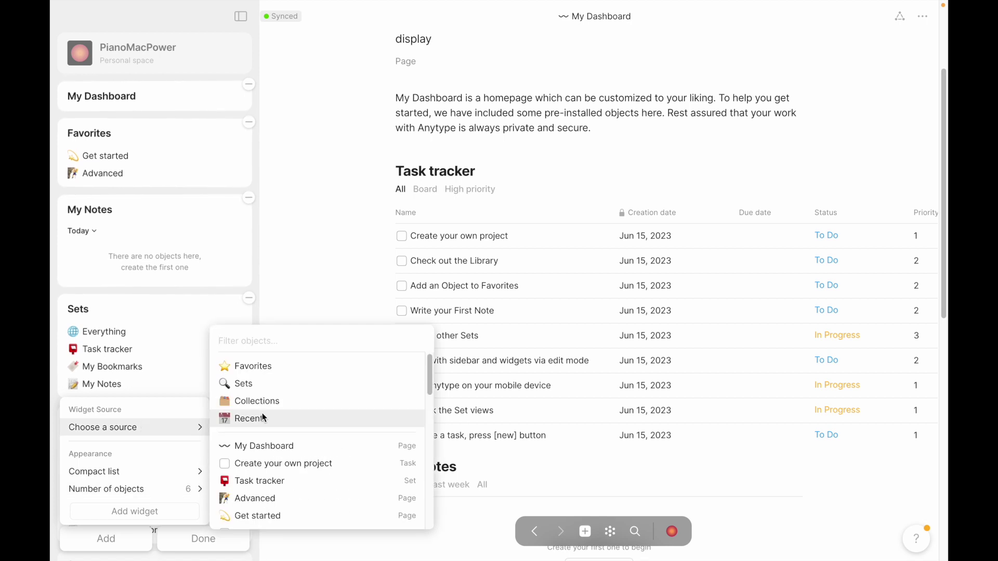
pyautogui.click(257, 480)
pyautogui.moveTo(167, 476)
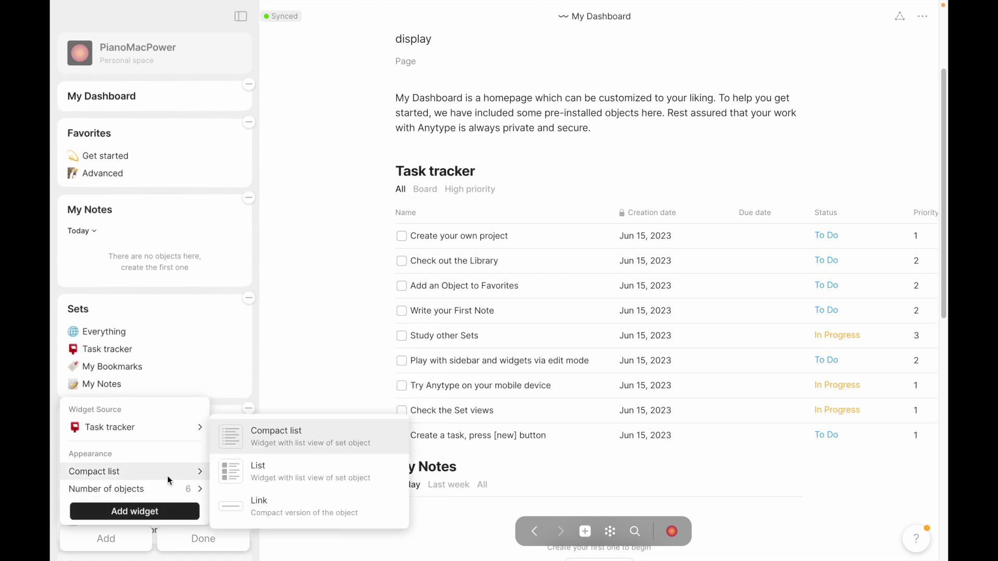
pyautogui.click(283, 472)
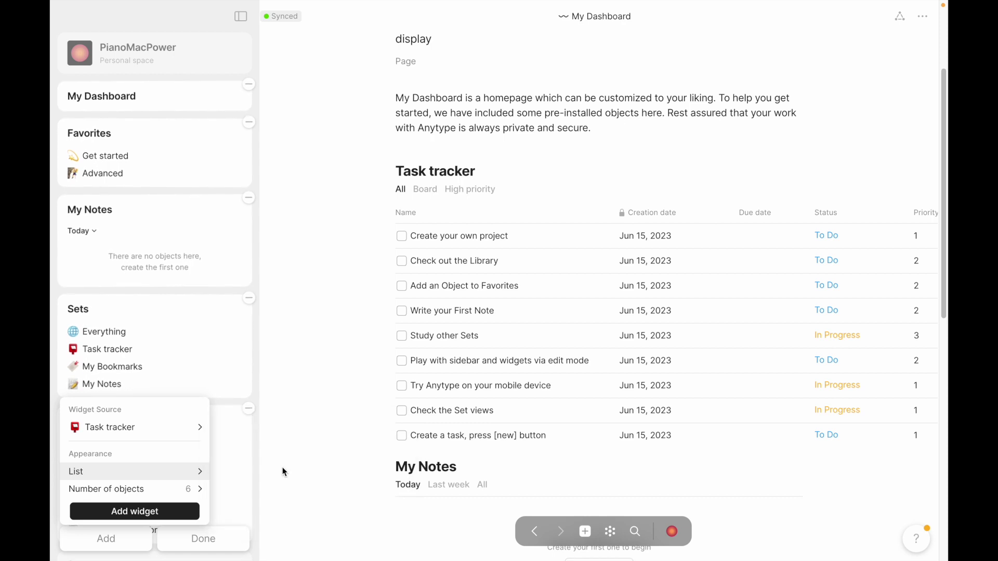
pyautogui.moveTo(193, 490)
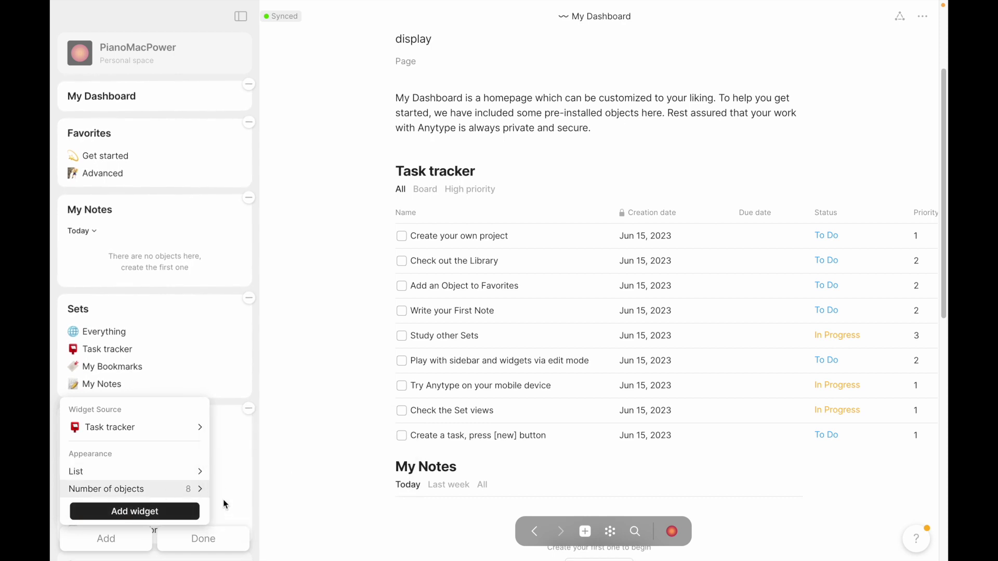
pyautogui.click(154, 509)
# Expand the Task tracker widget, drag it just below Favorites, and click Done
pyautogui.scroll(-3, 187, 394)
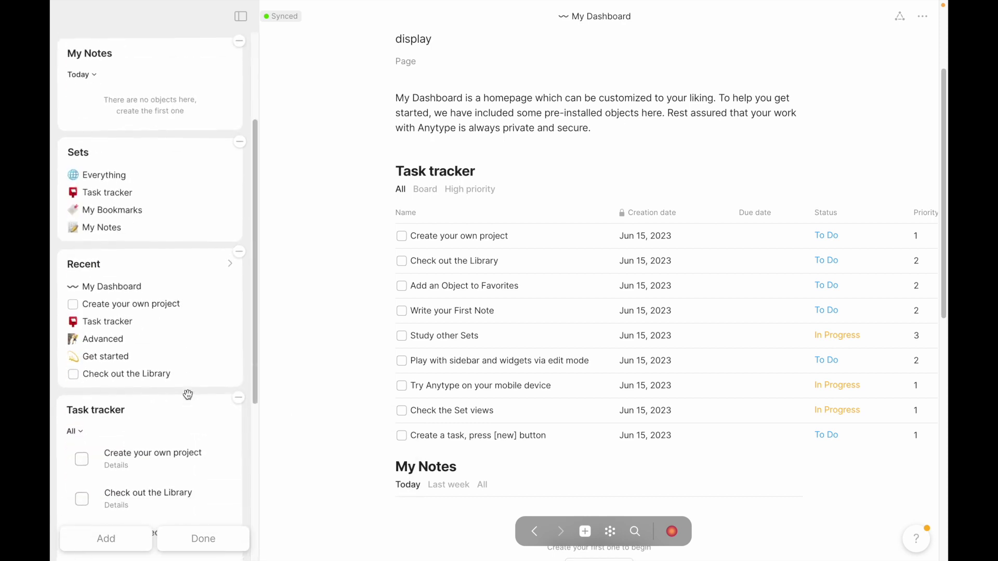
pyautogui.scroll(-5, 188, 395)
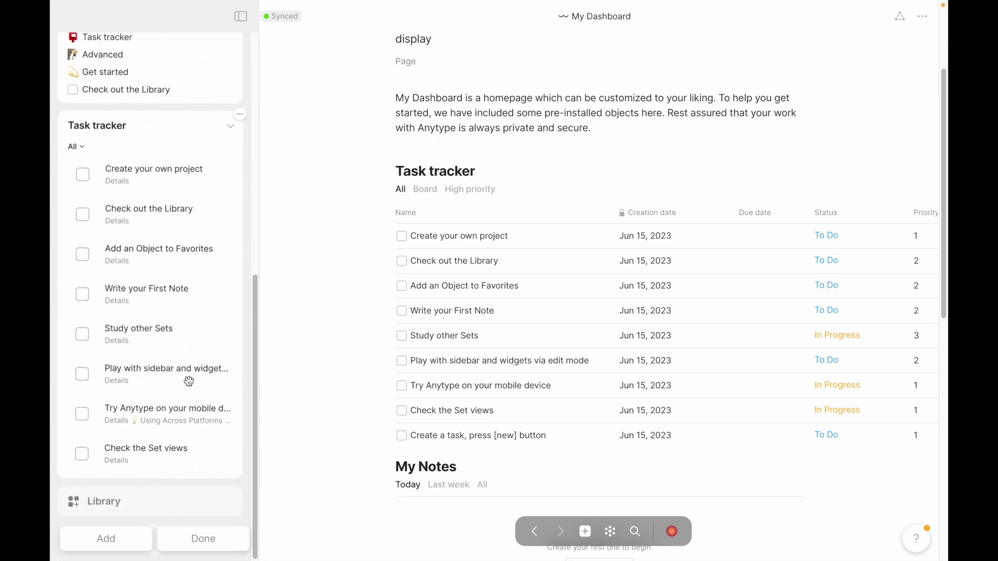
pyautogui.click(231, 129)
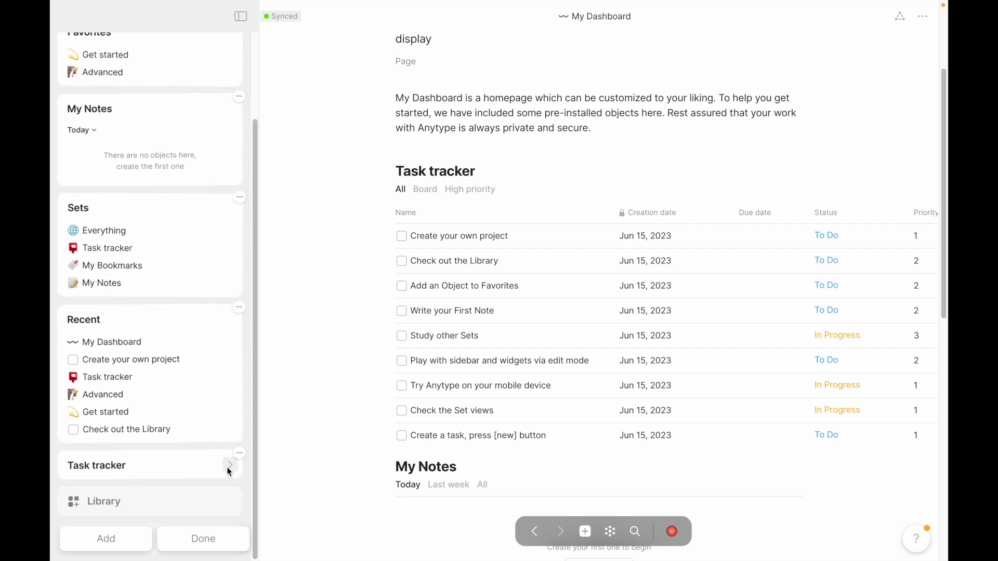
pyautogui.click(230, 468)
pyautogui.scroll(-5, 156, 364)
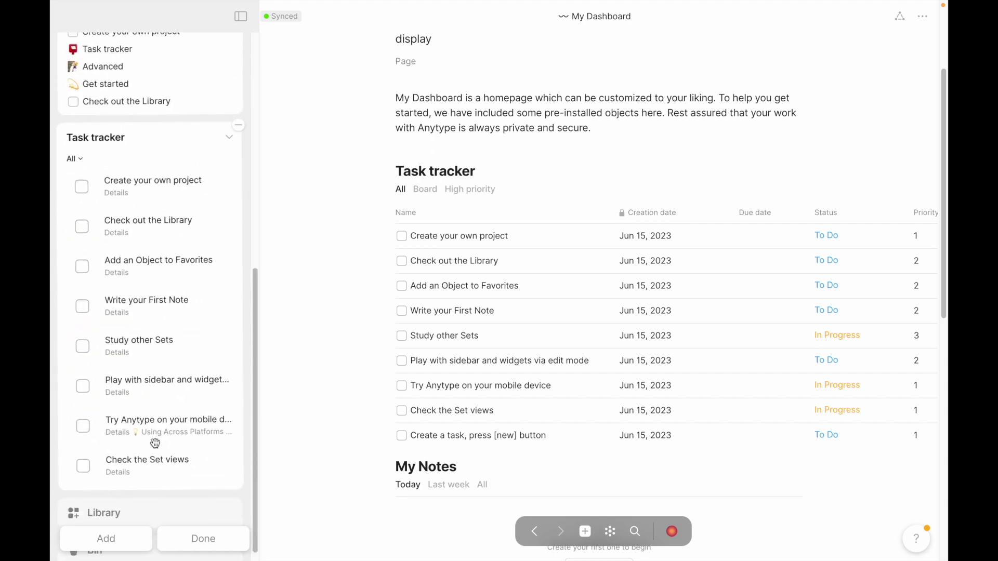
pyautogui.moveTo(96, 137); pyautogui.dragTo(113, 197)
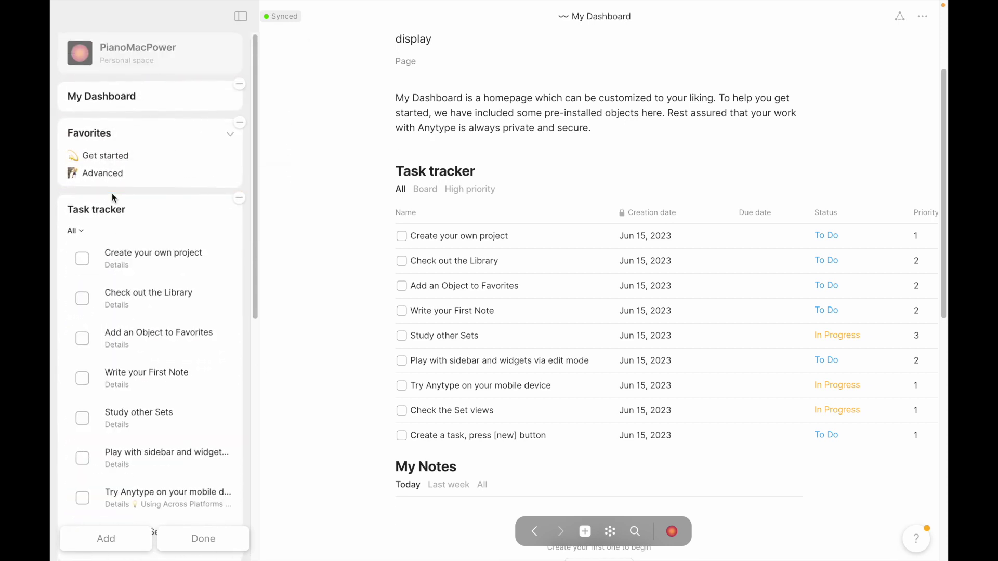
pyautogui.click(202, 539)
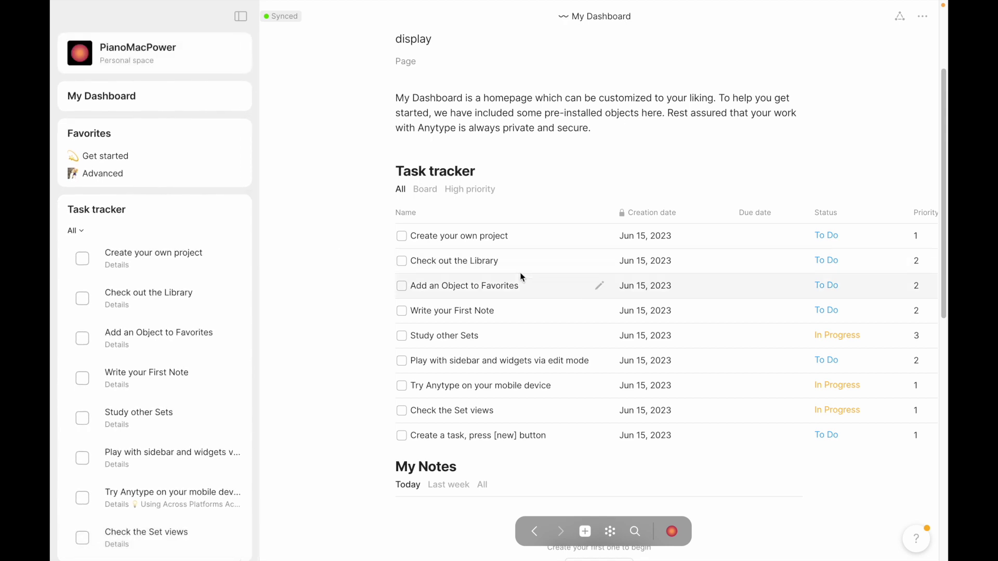
pyautogui.click(152, 258)
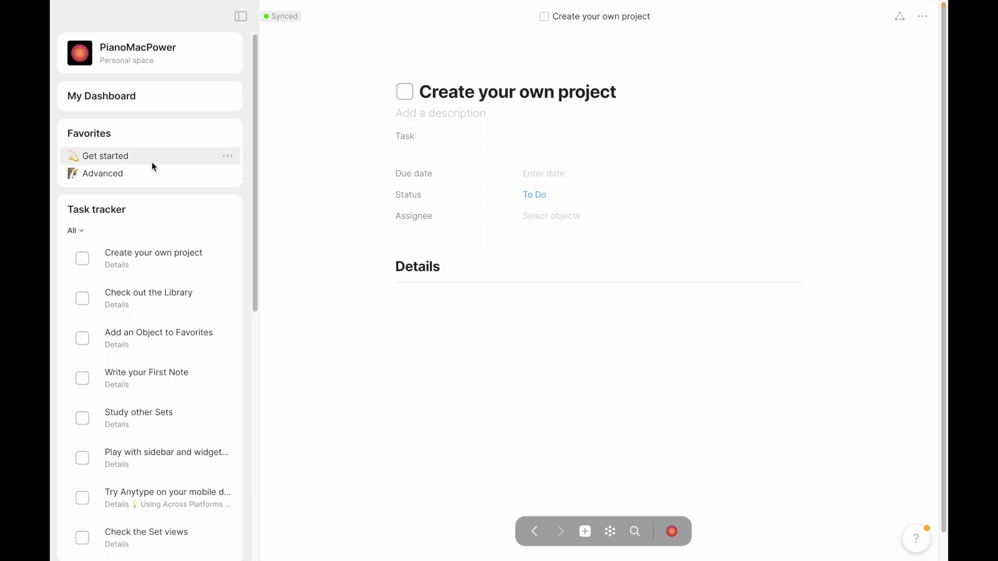
pyautogui.click(535, 531)
pyautogui.scroll(-5, 436, 295)
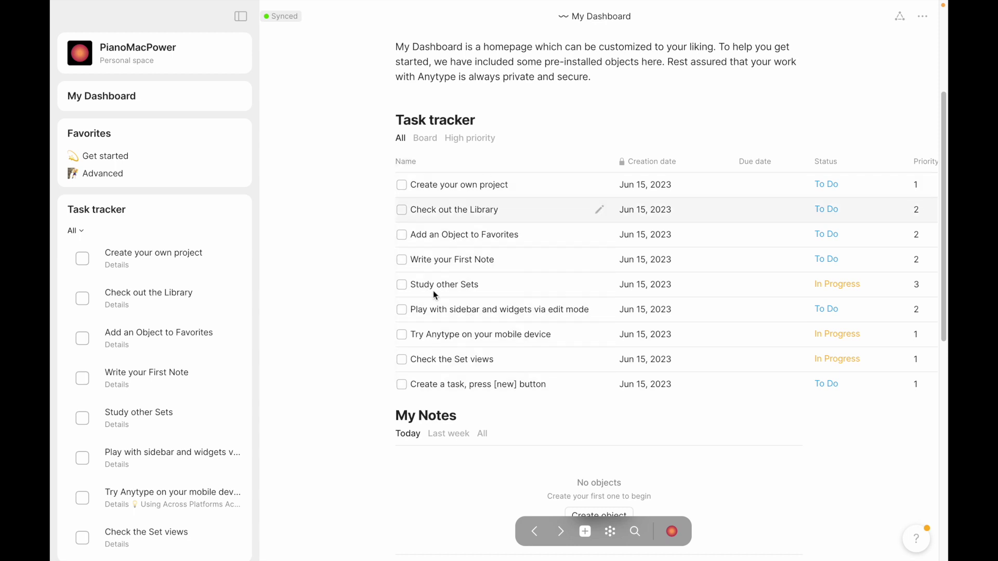
pyautogui.click(432, 190)
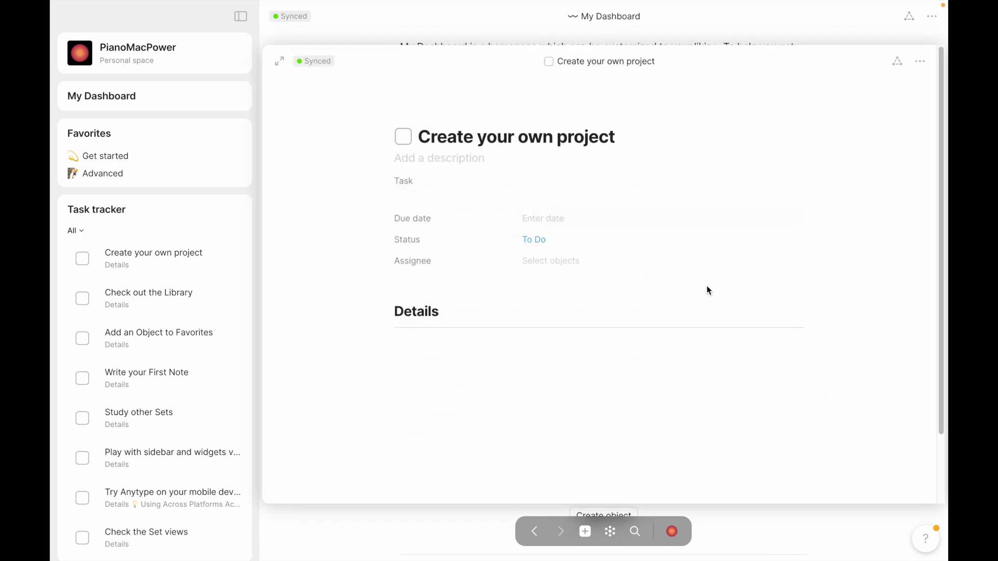
pyautogui.click(476, 36)
pyautogui.click(473, 196)
pyautogui.click(441, 27)
# Open the Library widget from the sidebar to show its Types tab
pyautogui.scroll(-5, 450, 439)
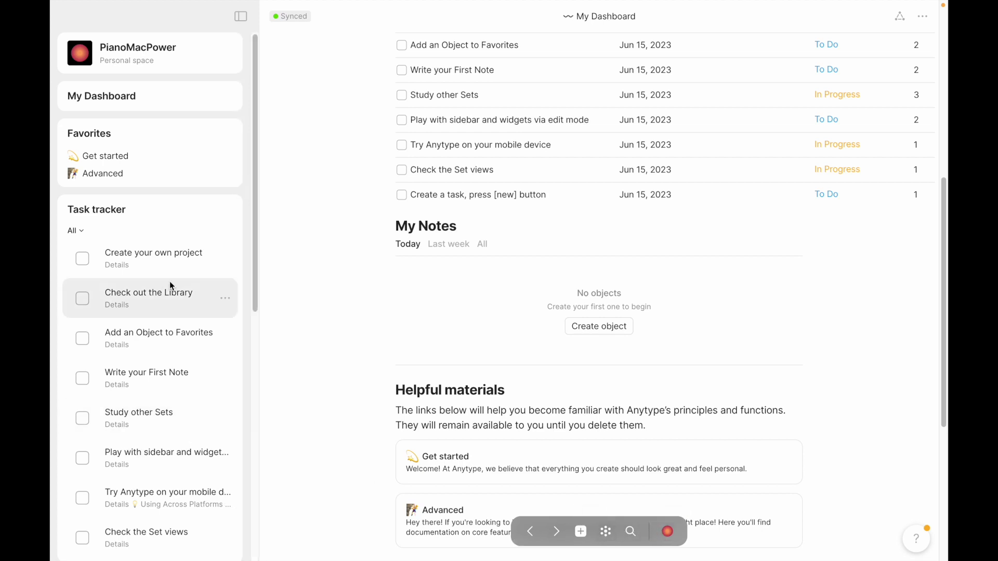
pyautogui.scroll(-10, 170, 216)
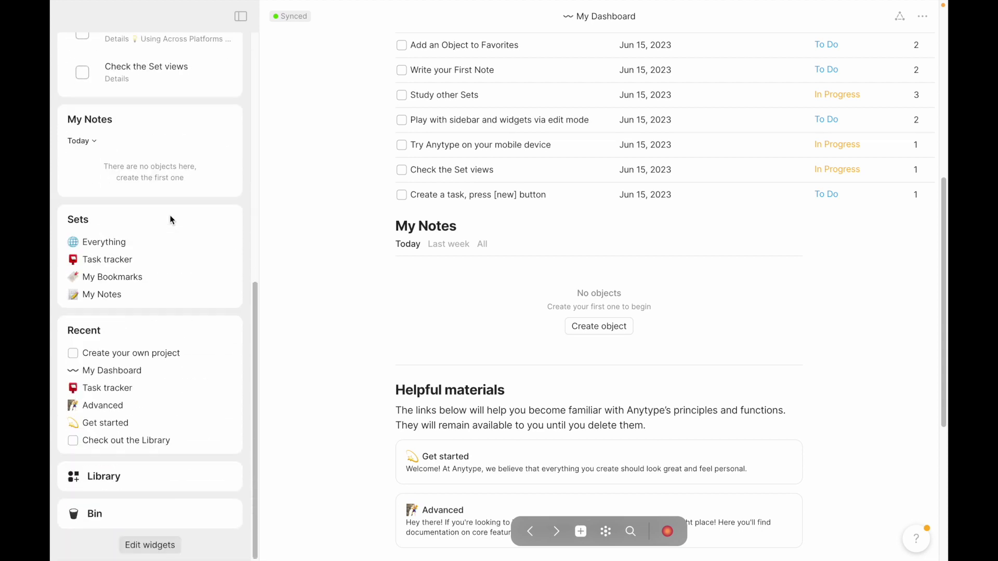
pyautogui.click(147, 477)
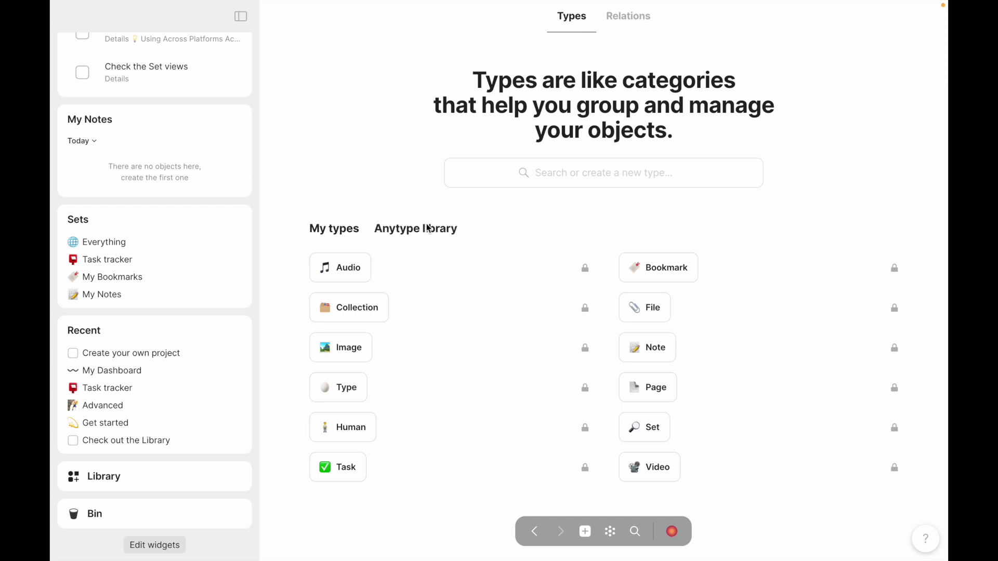
pyautogui.scroll(10, 78, 337)
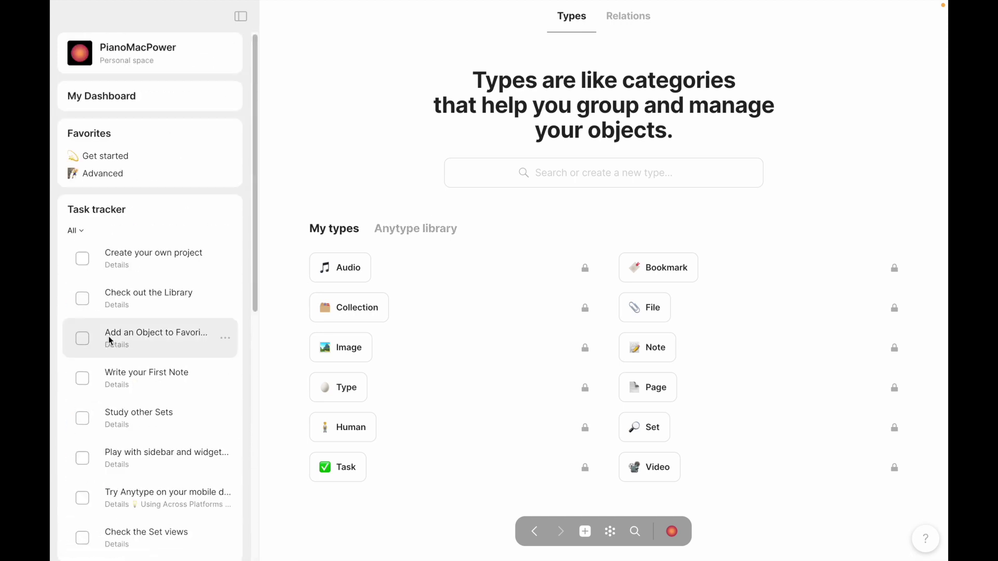
pyautogui.click(405, 239)
pyautogui.click(325, 237)
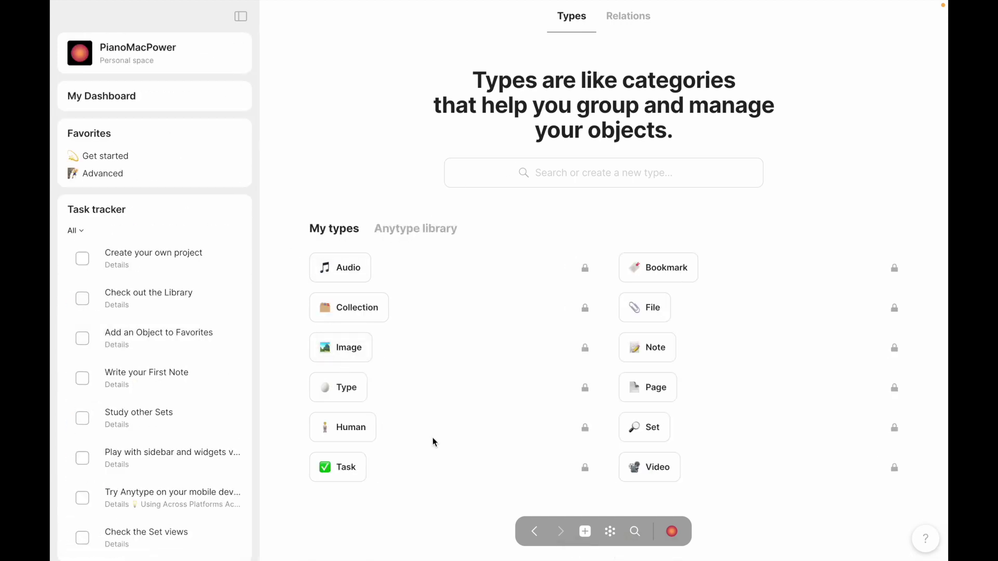
pyautogui.click(621, 19)
pyautogui.scroll(-7, 398, 354)
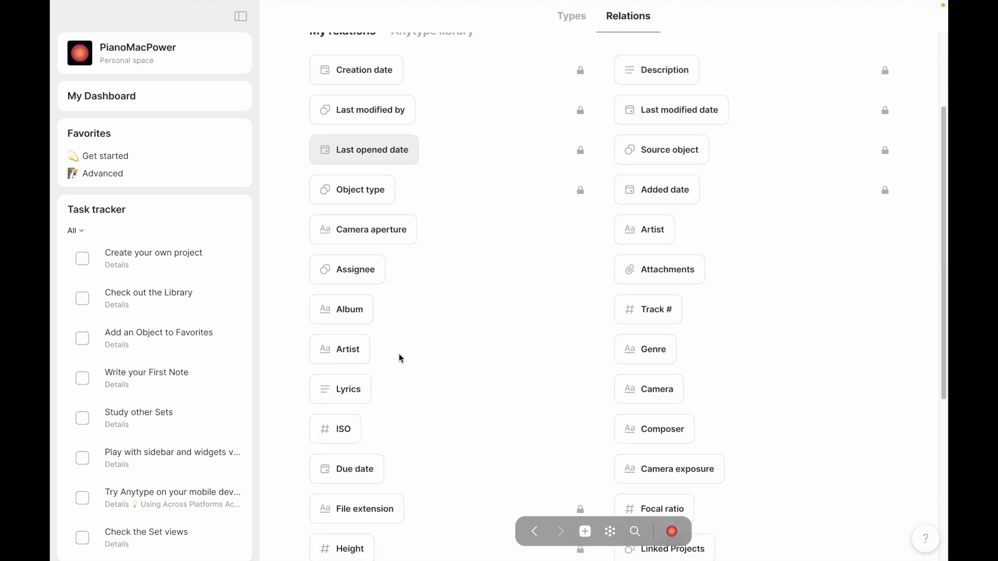
pyautogui.scroll(7, 398, 354)
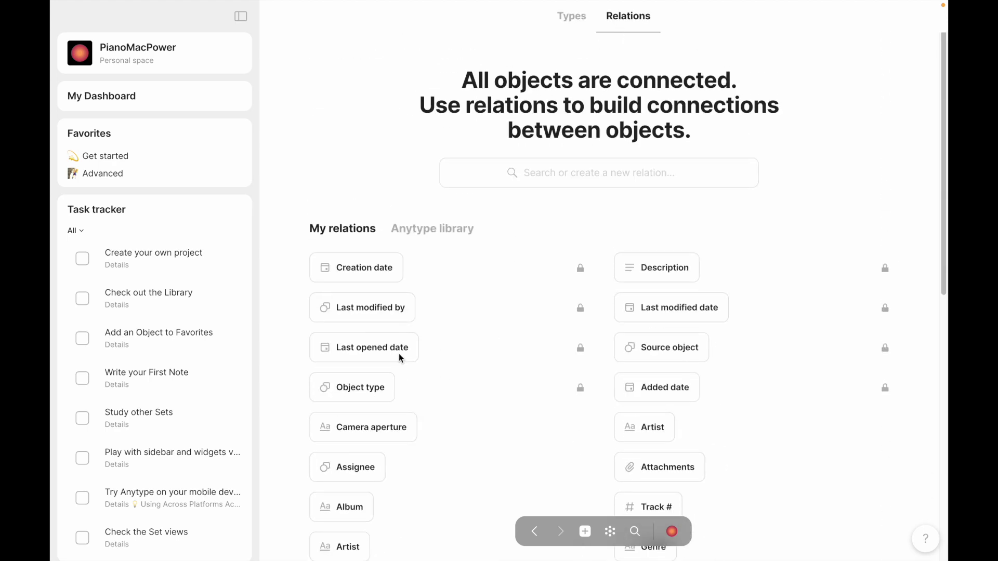
pyautogui.scroll(-5, 363, 249)
pyautogui.click(363, 248)
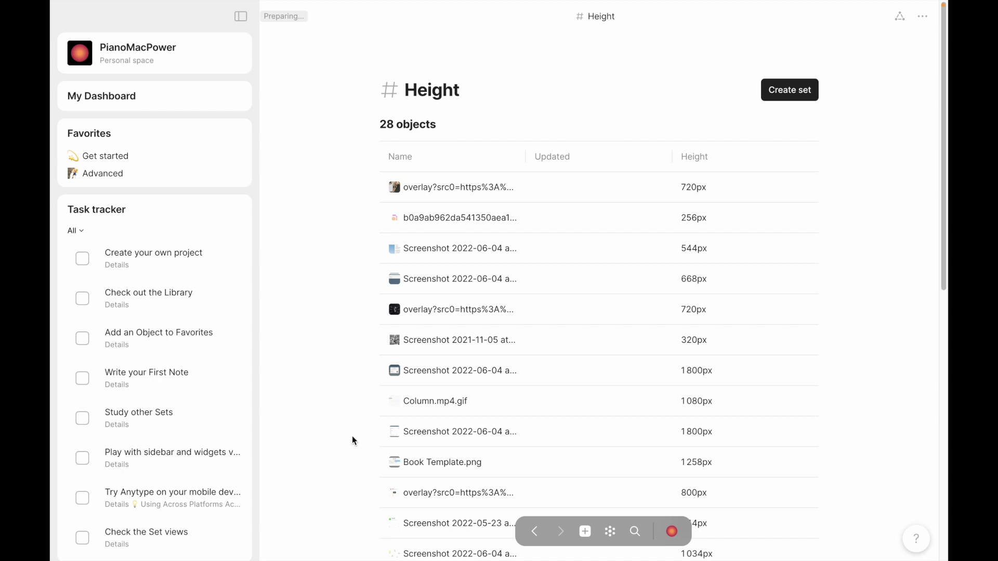
pyautogui.click(536, 532)
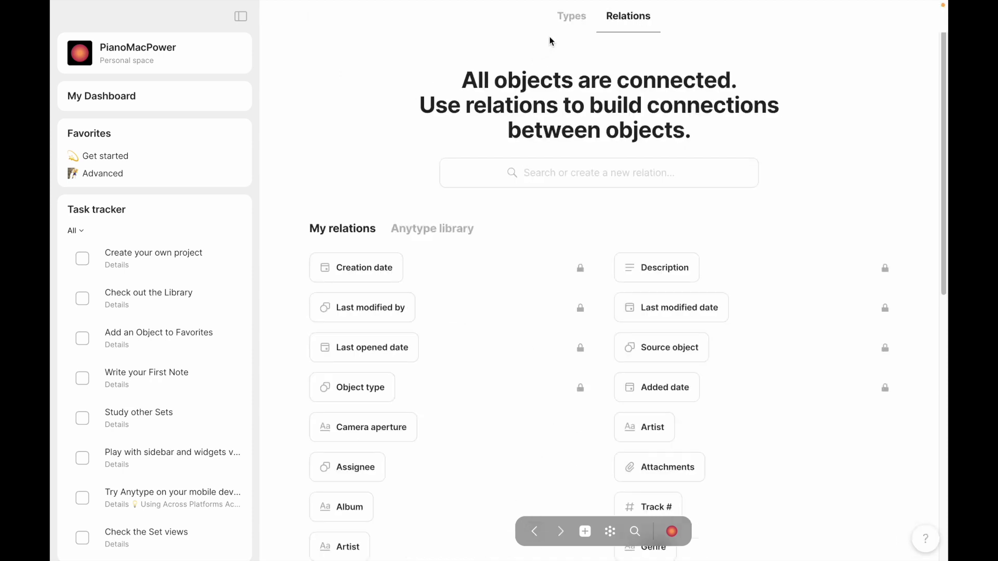
pyautogui.click(559, 20)
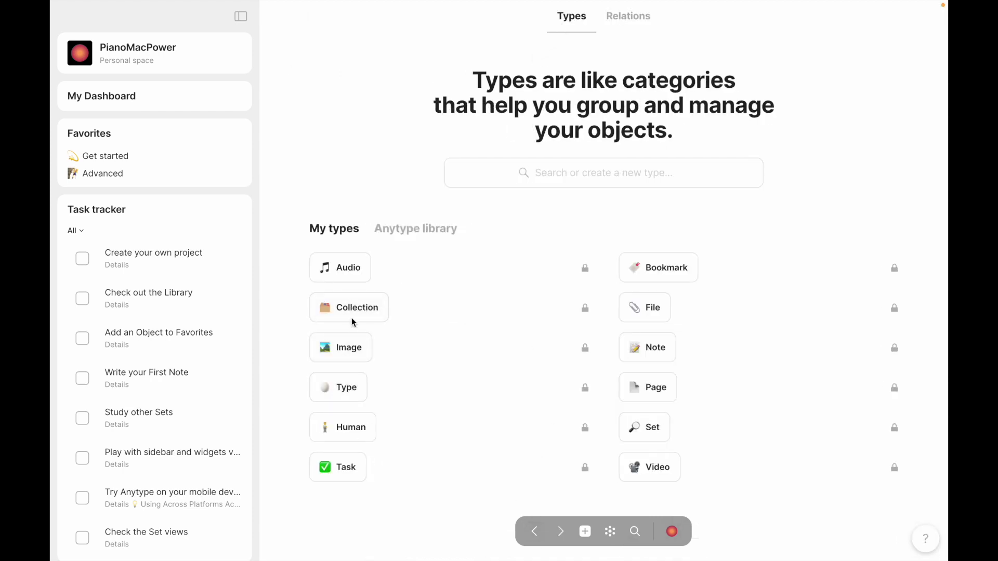
pyautogui.click(632, 23)
pyautogui.scroll(-5, 496, 405)
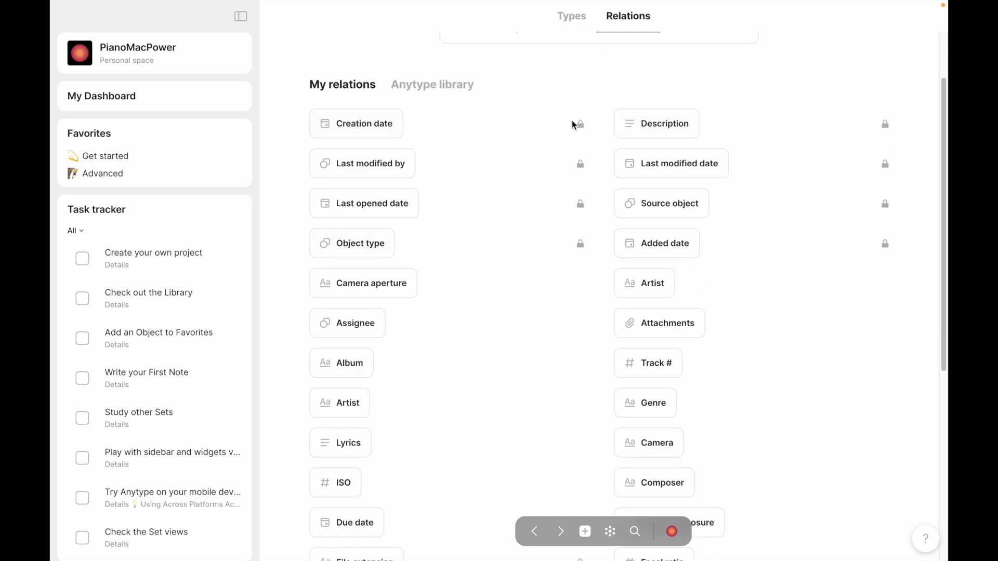
pyautogui.scroll(-10, 575, 219)
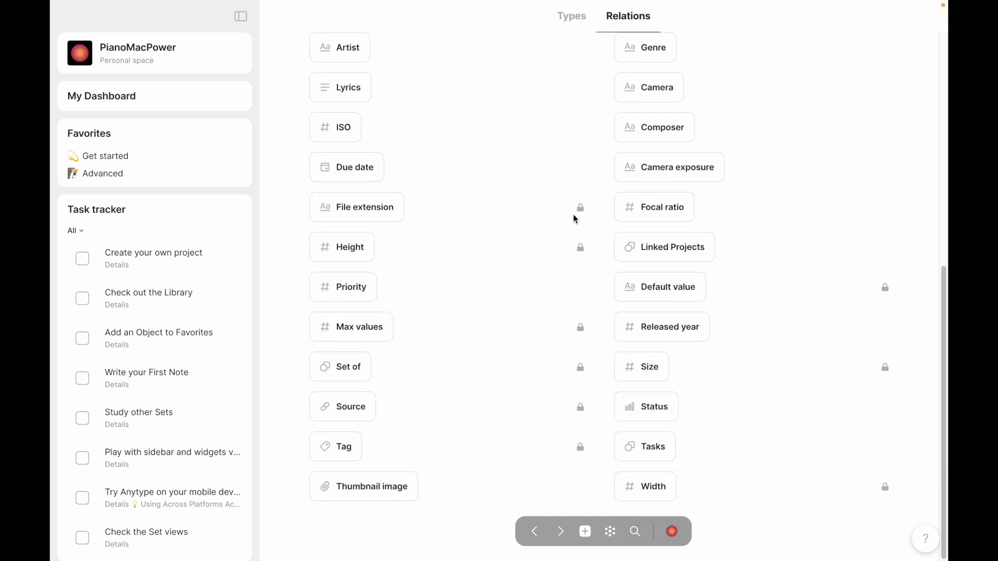
pyautogui.click(575, 20)
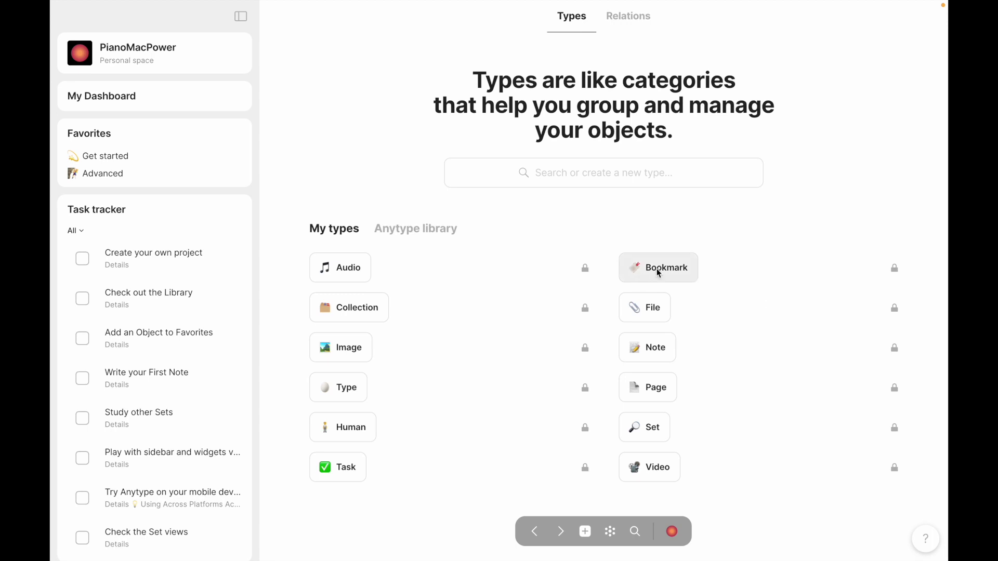
pyautogui.click(635, 23)
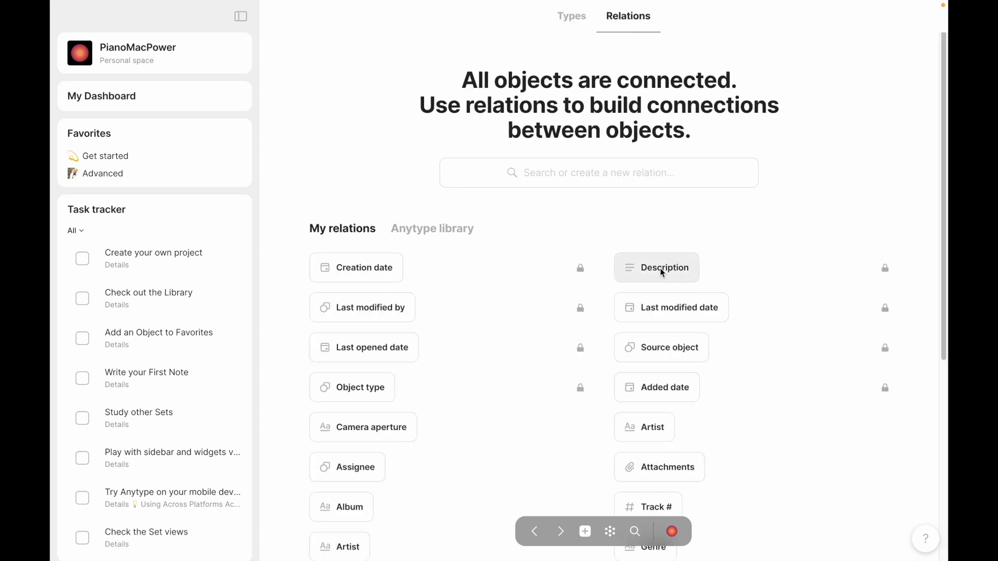
pyautogui.click(571, 17)
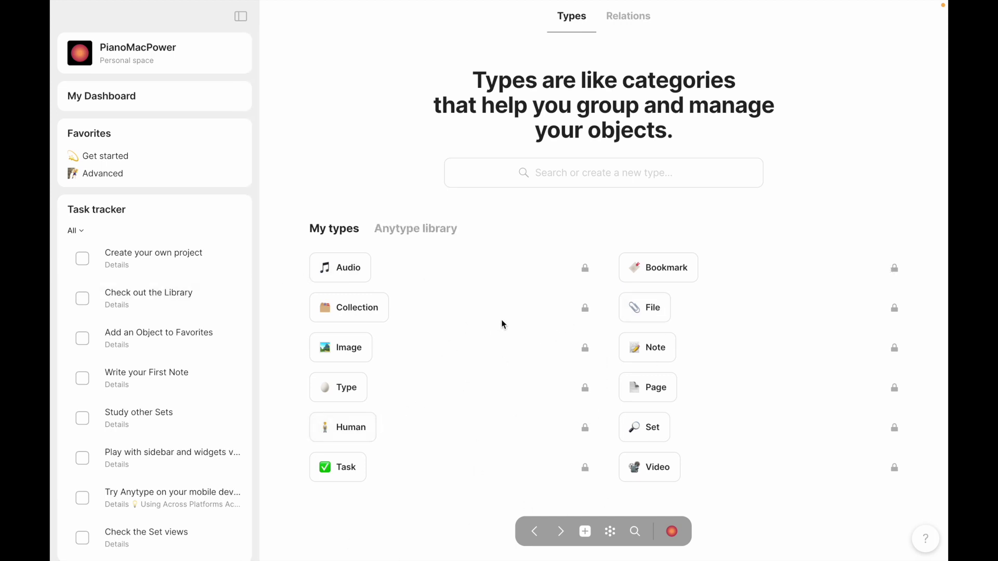
pyautogui.scroll(-9, 137, 222)
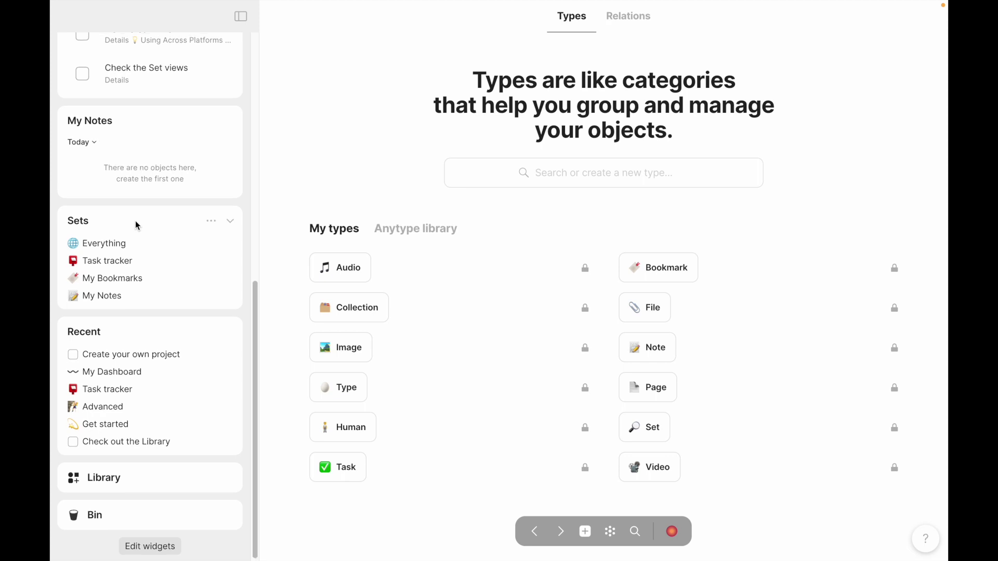
pyautogui.scroll(10, 136, 222)
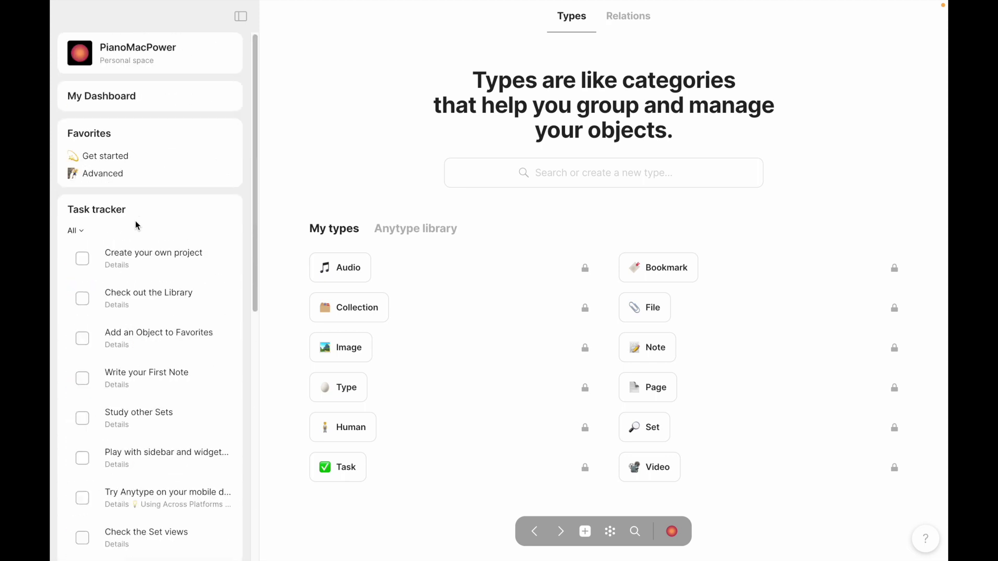
pyautogui.click(79, 52)
pyautogui.click(366, 78)
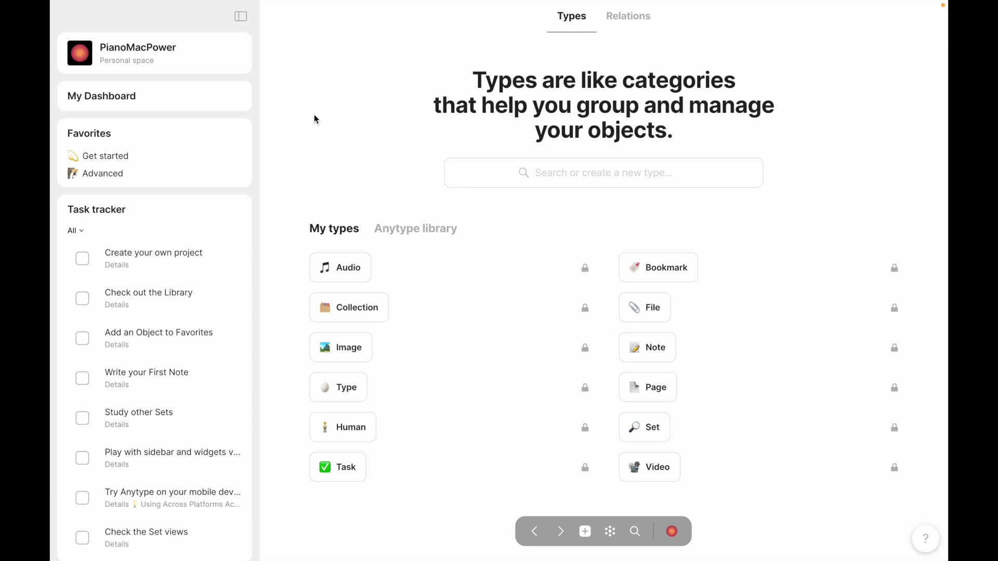
pyautogui.scroll(-10, 196, 194)
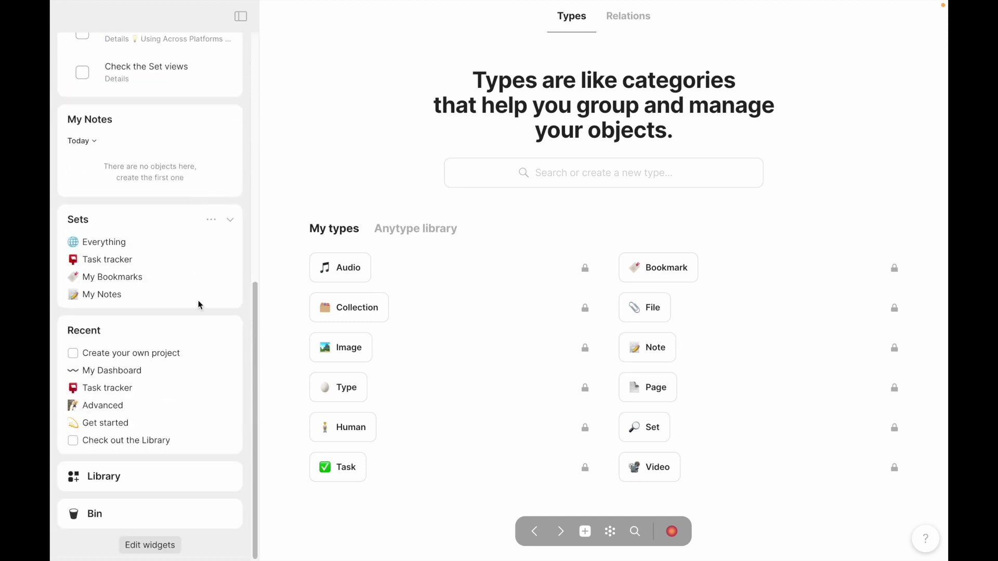
pyautogui.scroll(10, 196, 385)
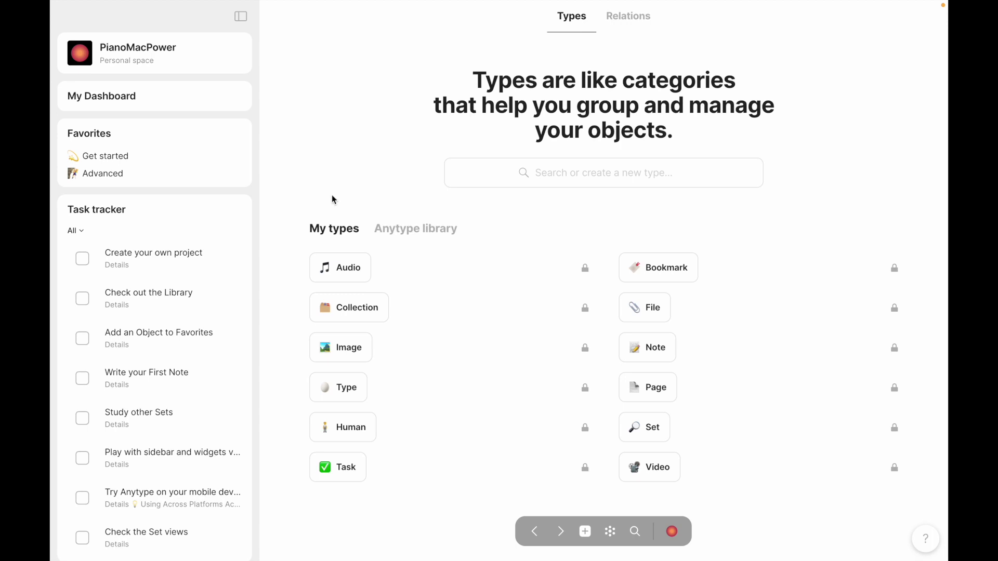